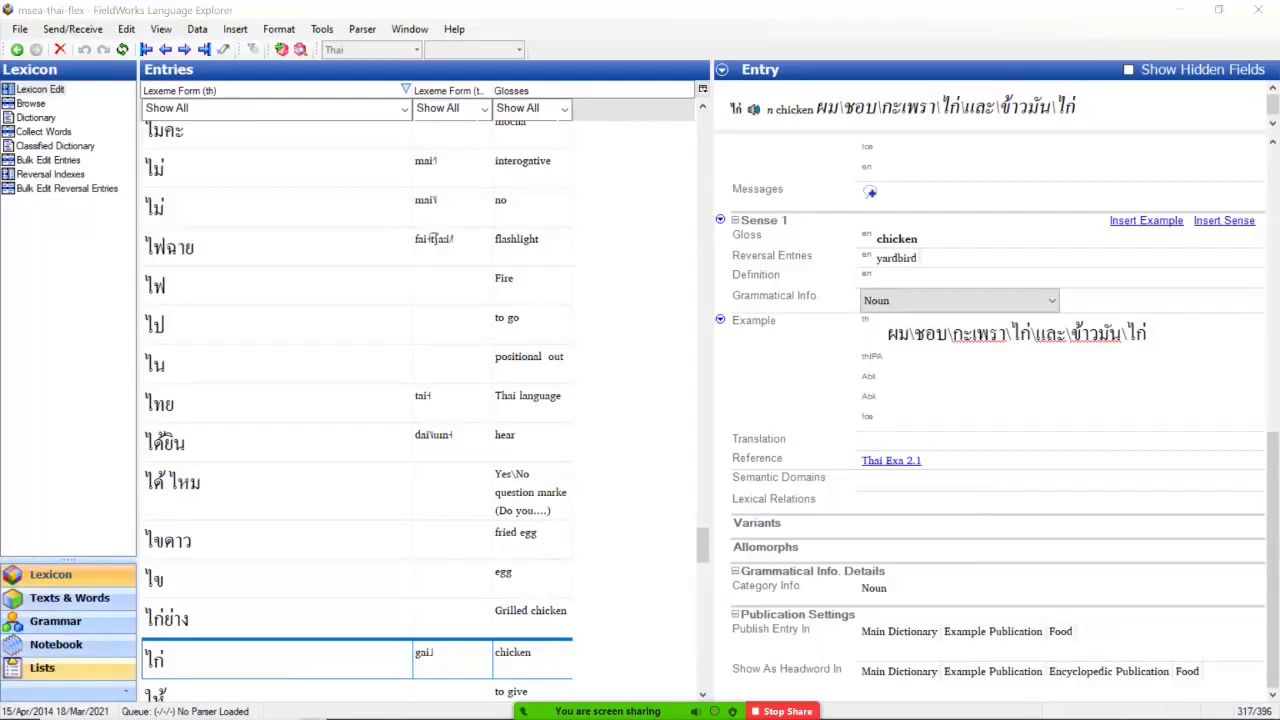
In the Lists area, start a new custom list named "Loaner Languages"
click(44, 668)
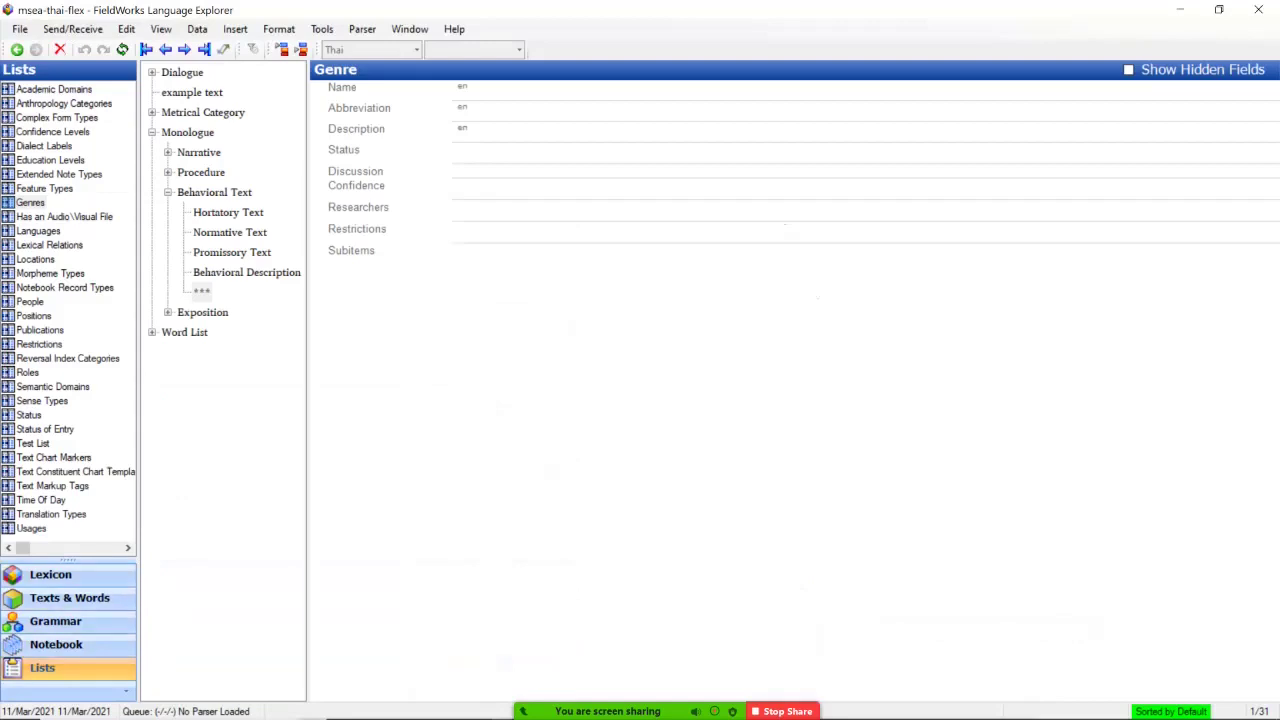
drag(138, 380, 248, 380)
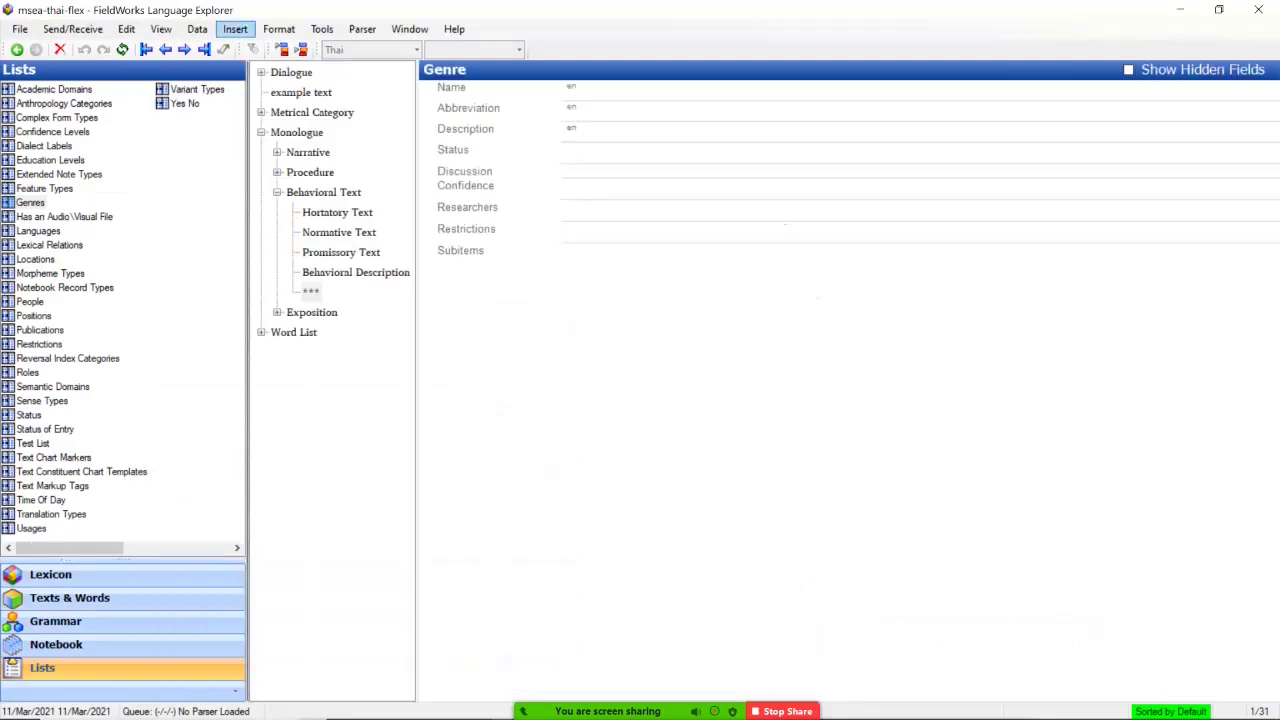
click(235, 29)
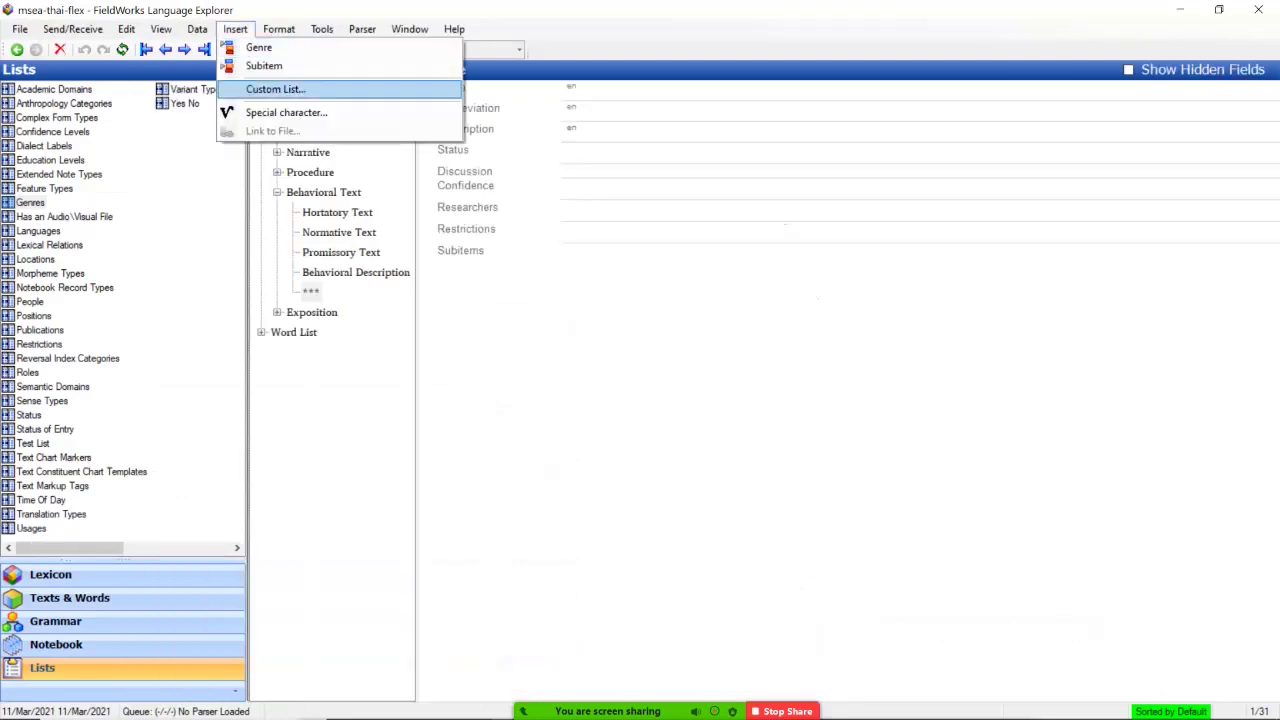
click(275, 89)
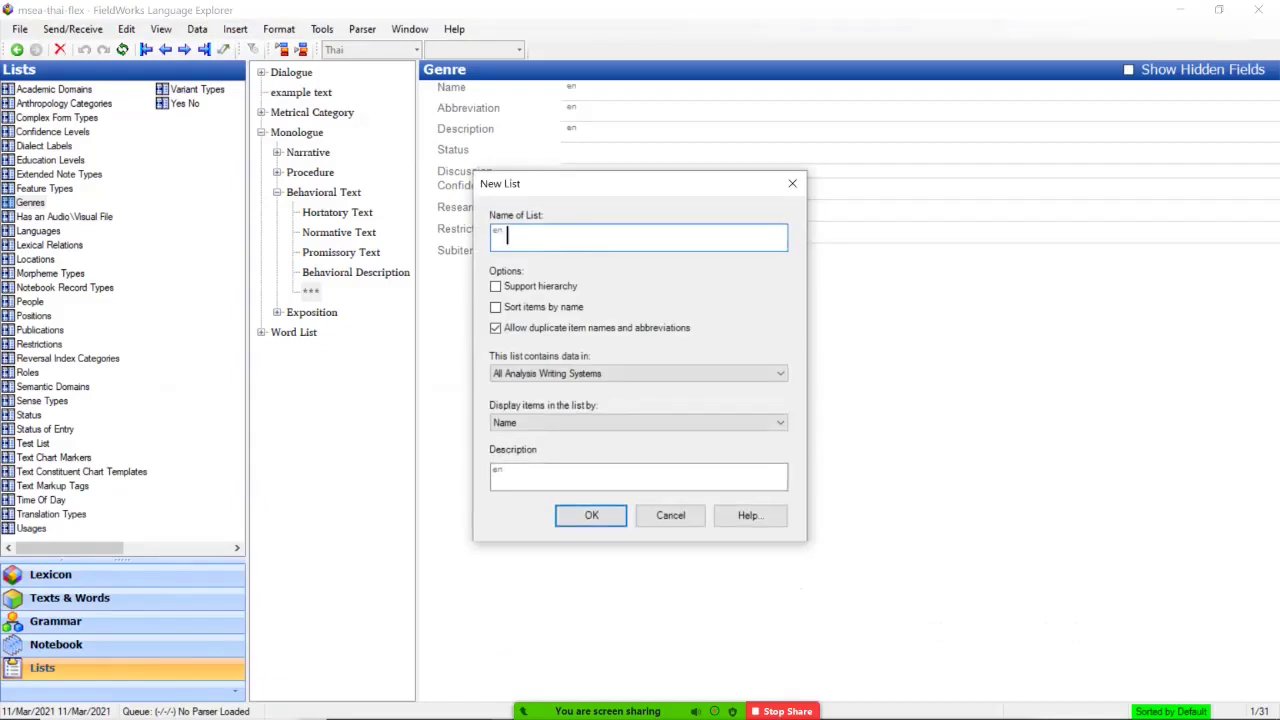
text(Loaner Languages)
Describe the new list as "List of languages this language borrows from" and create it
click(600, 476)
text(List of)
text( languages )
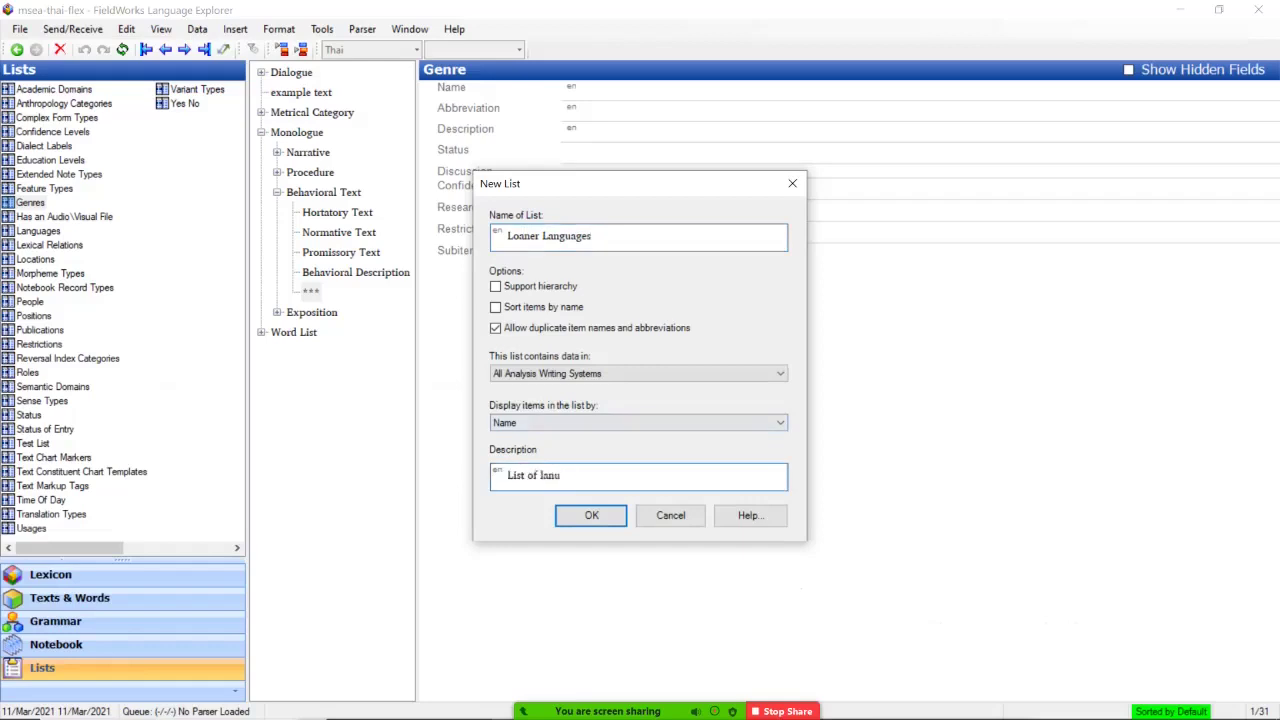
text(words have)
key(BackSpace)
key(BackSpace)
key(BackSpace)
key(BackSpace)
key(BackSpace)
text(come f)
key(BackSpace)
key(BackSpace)
key(BackSpace)
key(BackSpace)
key(BackSpace)
key(BackSpace)
key(BackSpace)
key(BackSpace)
key(BackSpace)
key(BackSpace)
key(BackSpace)
key(BackSpace)
key(BackSpace)
key(BackSpace)
key(BackSpace)
key(BackSpace)
key(BackSpace)
key(BackSpace)
text(uages the)
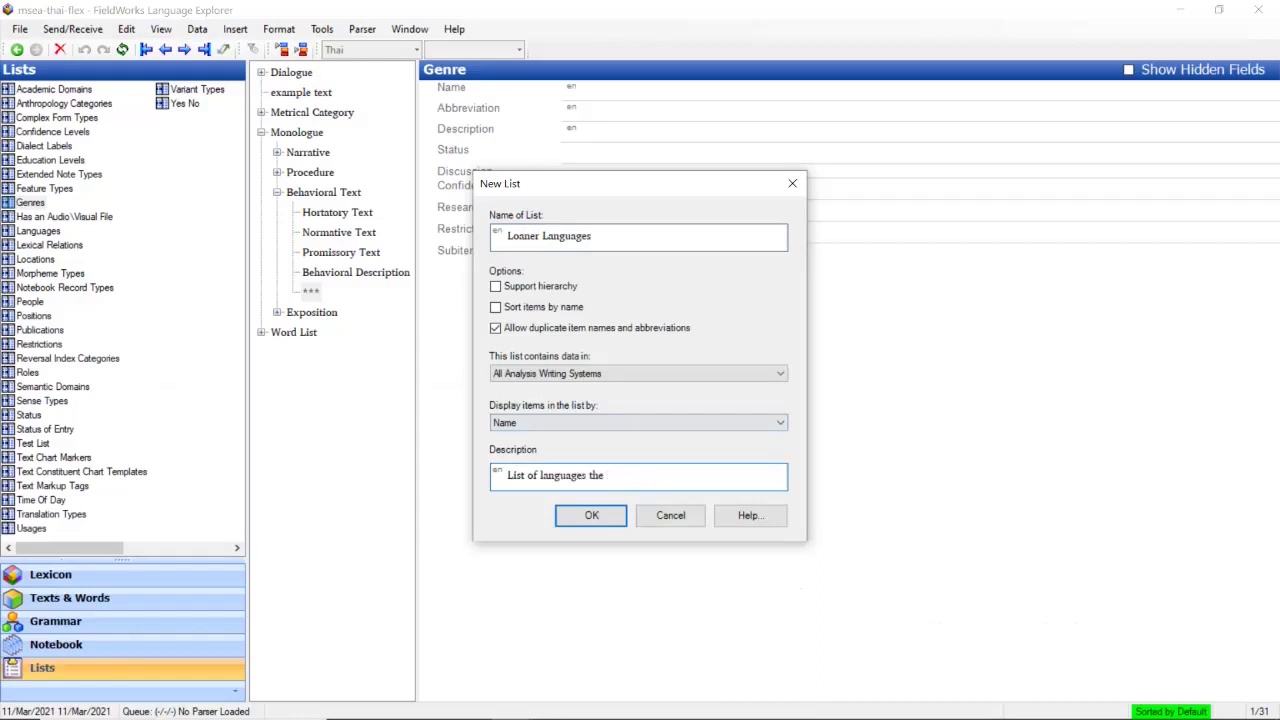
key(BackSpace)
key(BackSpace)
text(is language borrows from)
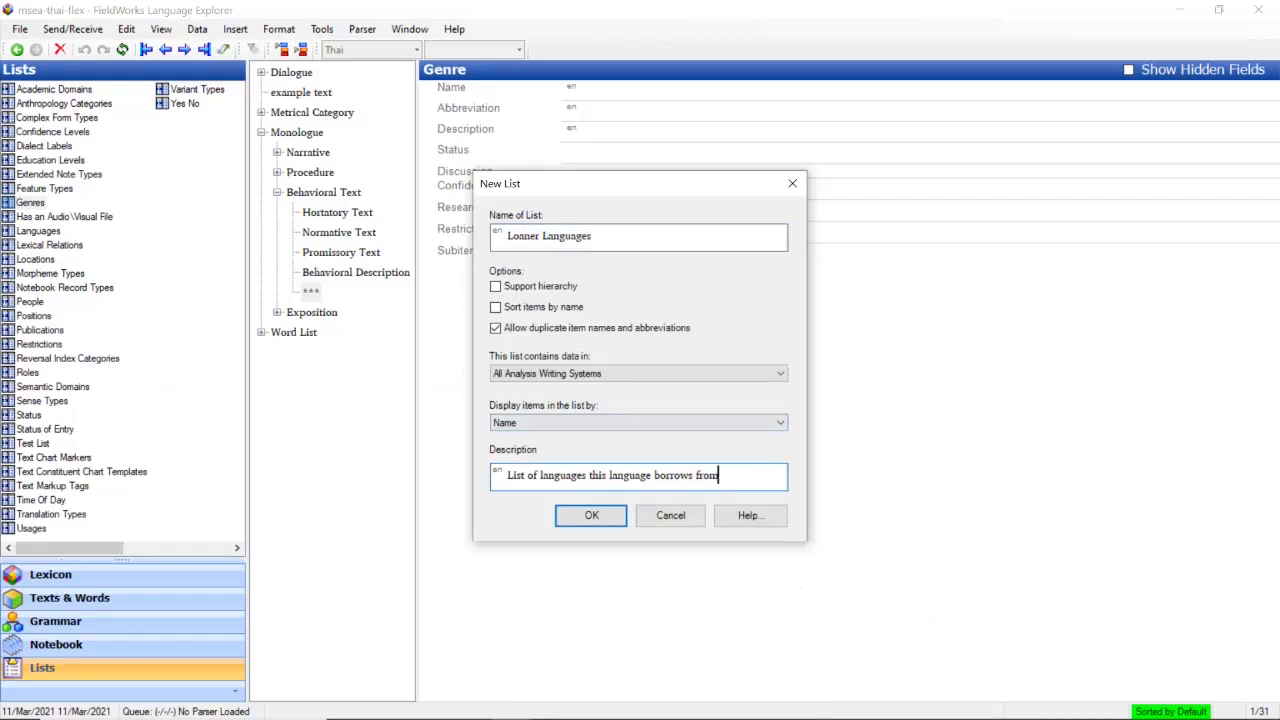
key(Return)
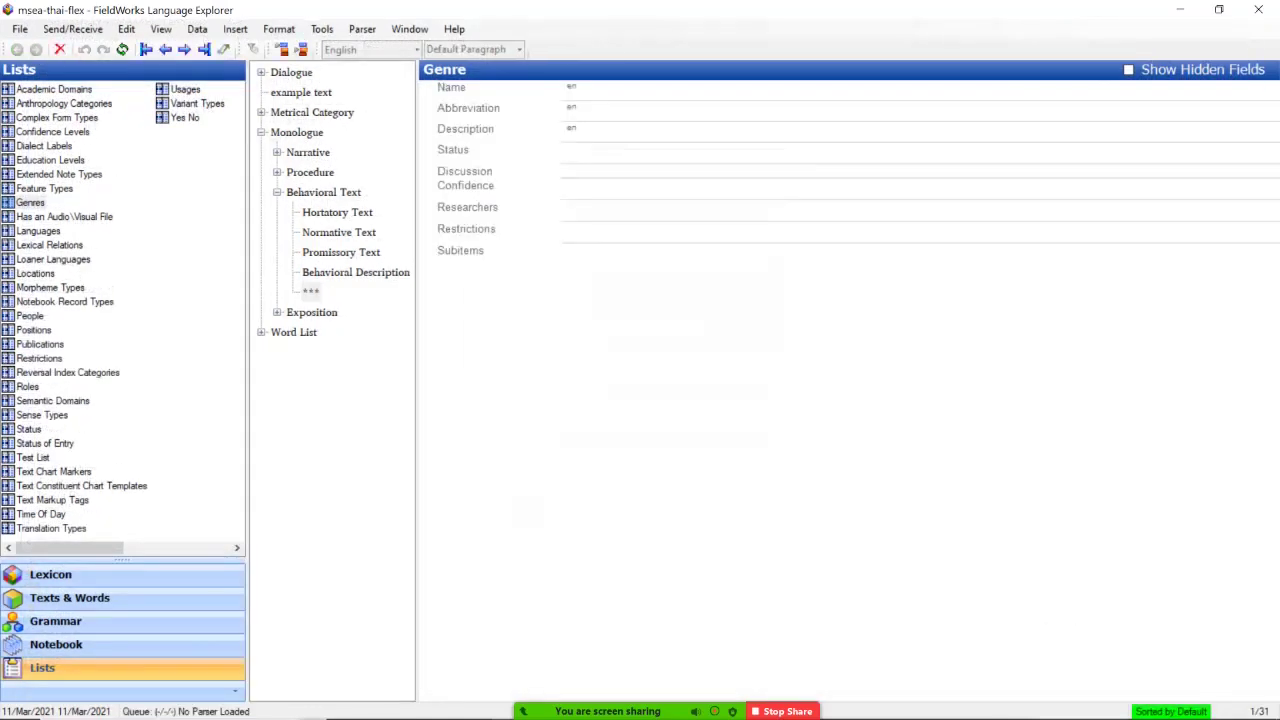
Add four items to the Loaner Languages list: Thai, Chinese, English and Sanskrit
click(54, 260)
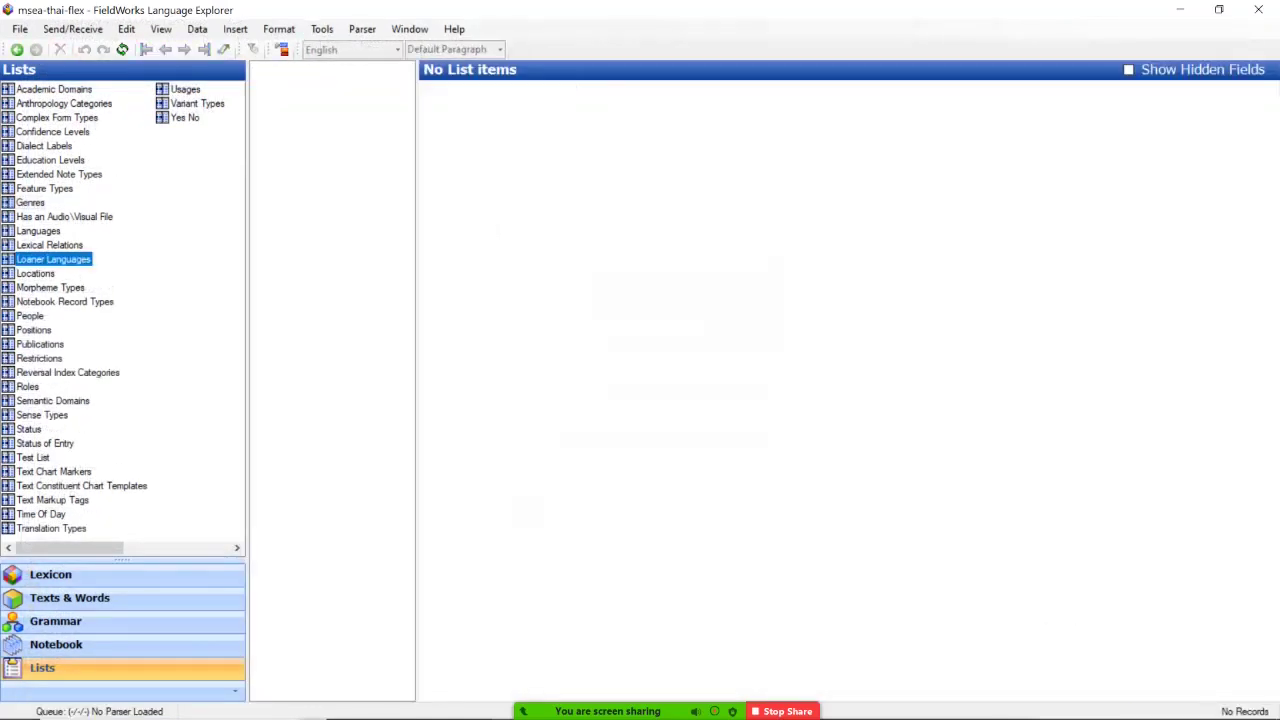
click(281, 49)
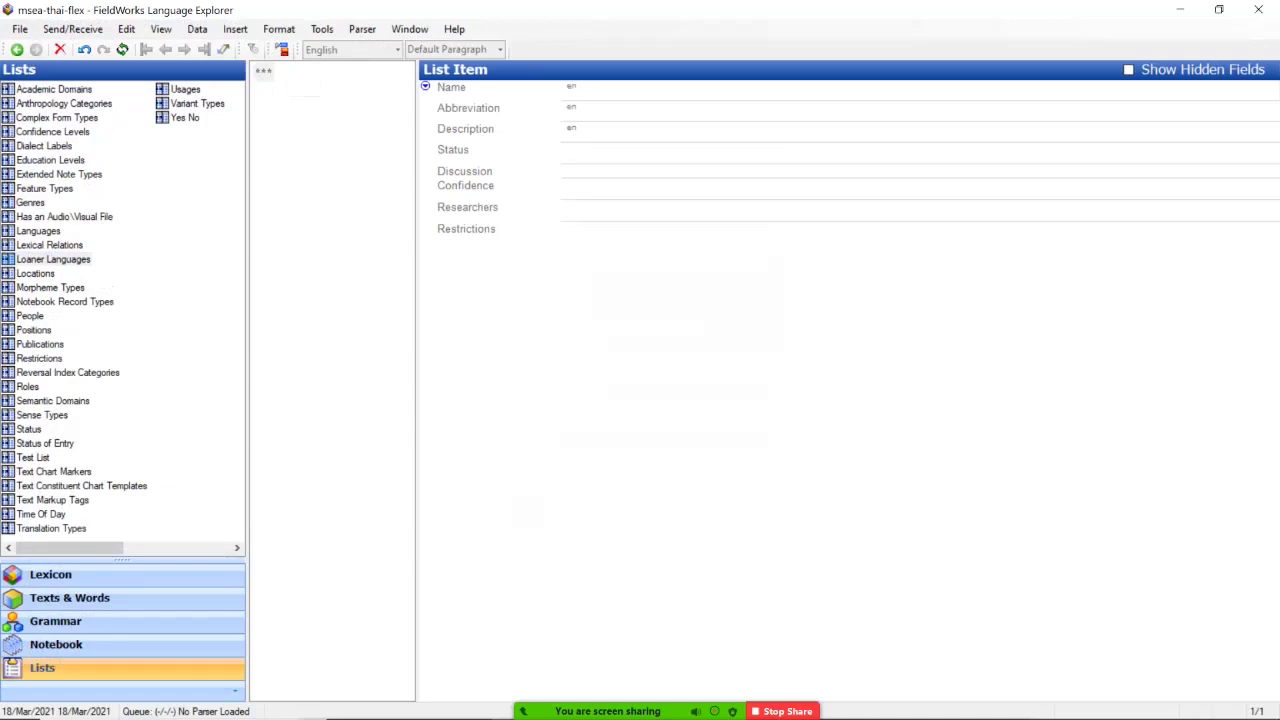
text(Thai)
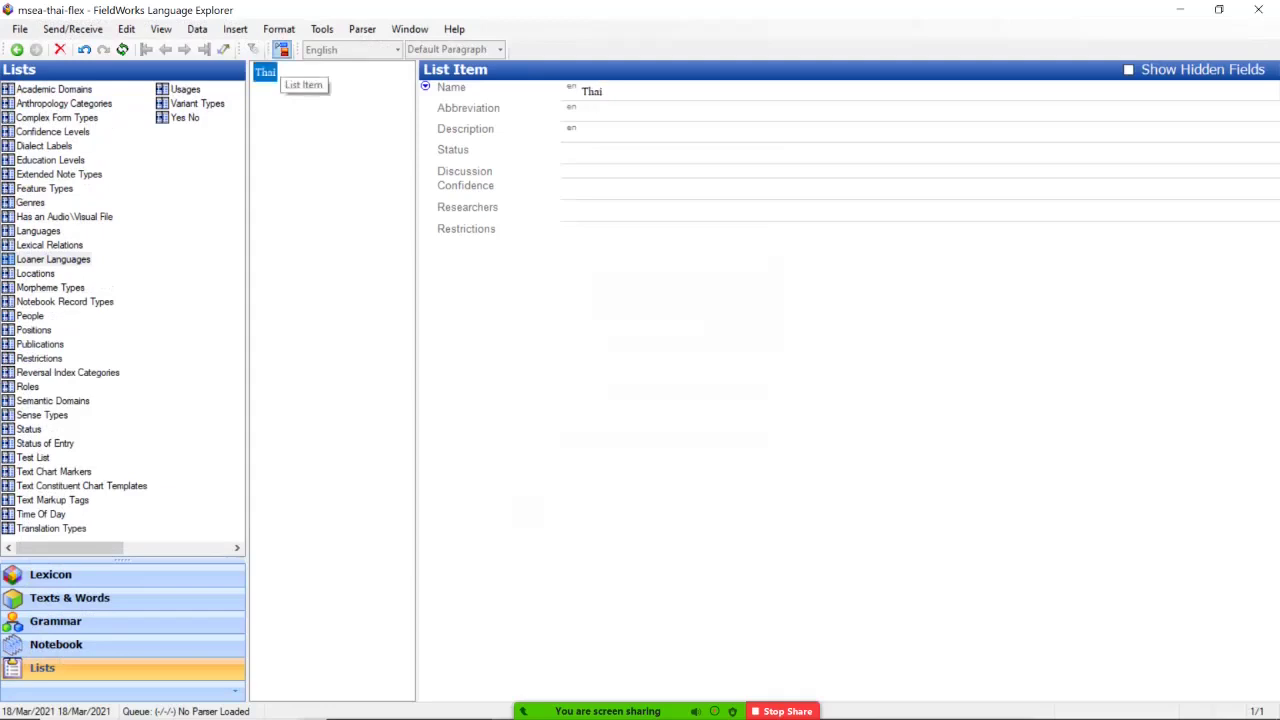
click(281, 50)
text(chinese)
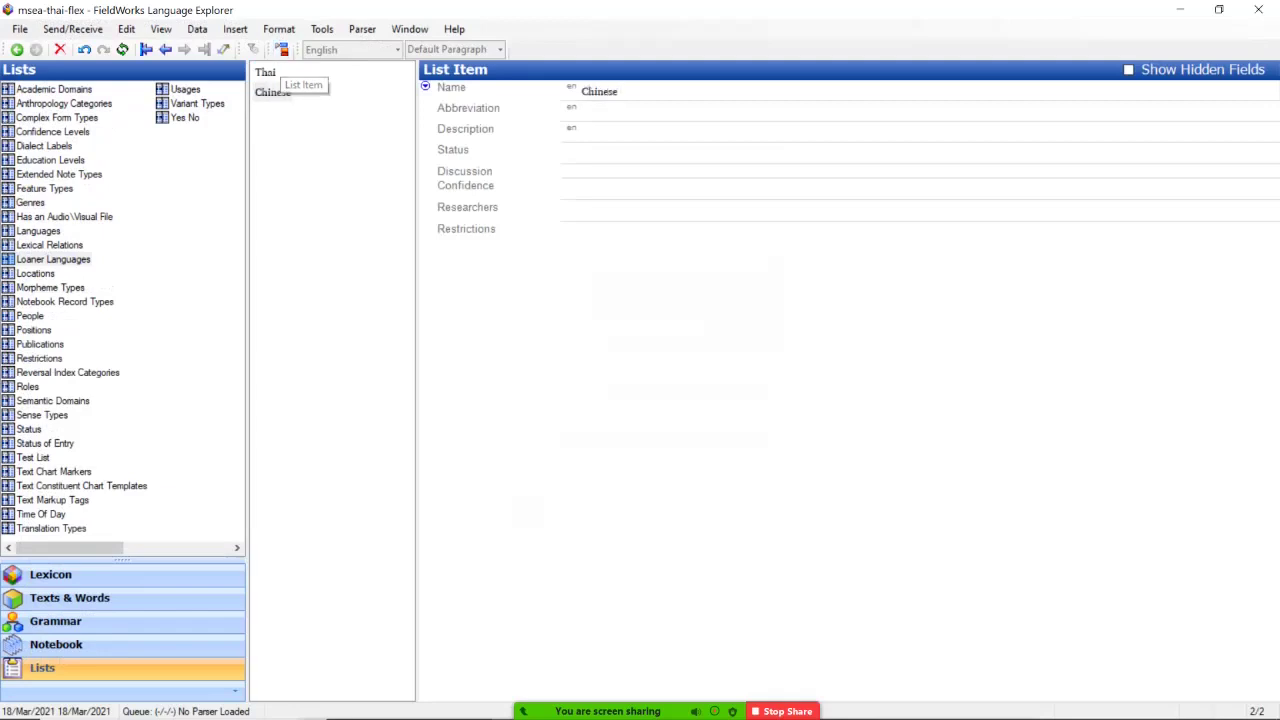
click(281, 50)
text(En)
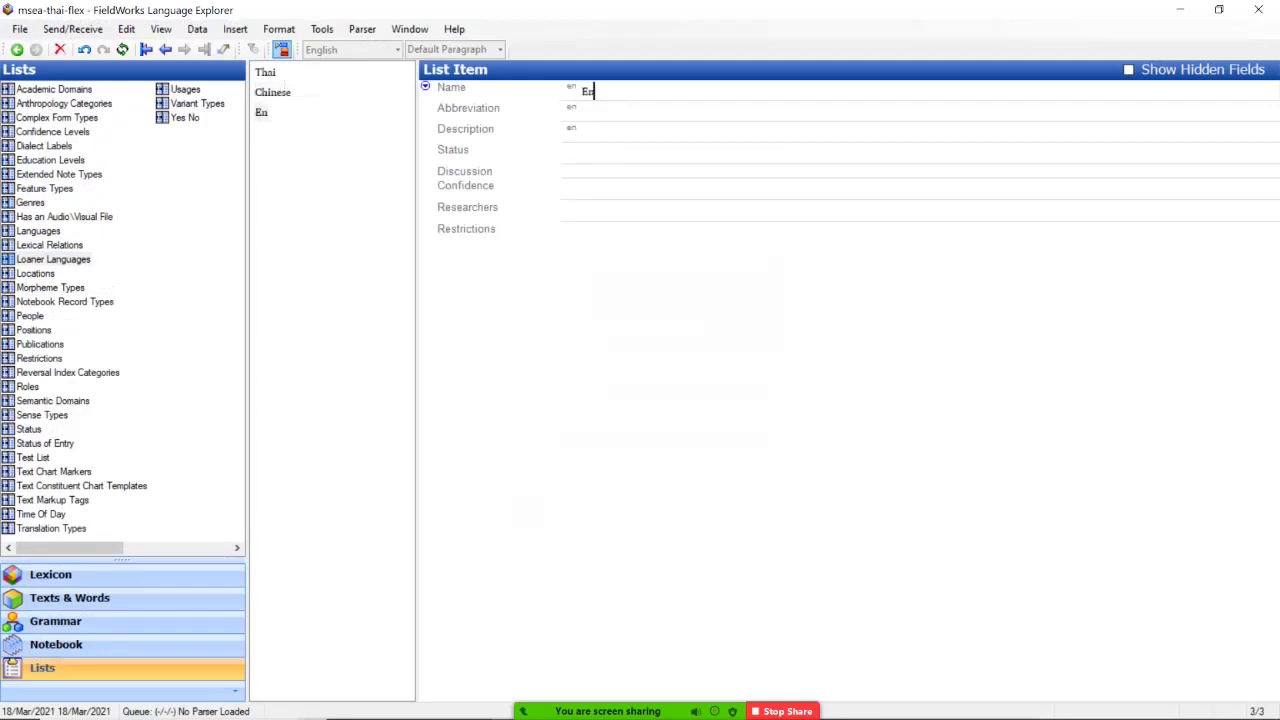
text(glish)
click(281, 50)
text(Sanskrit)
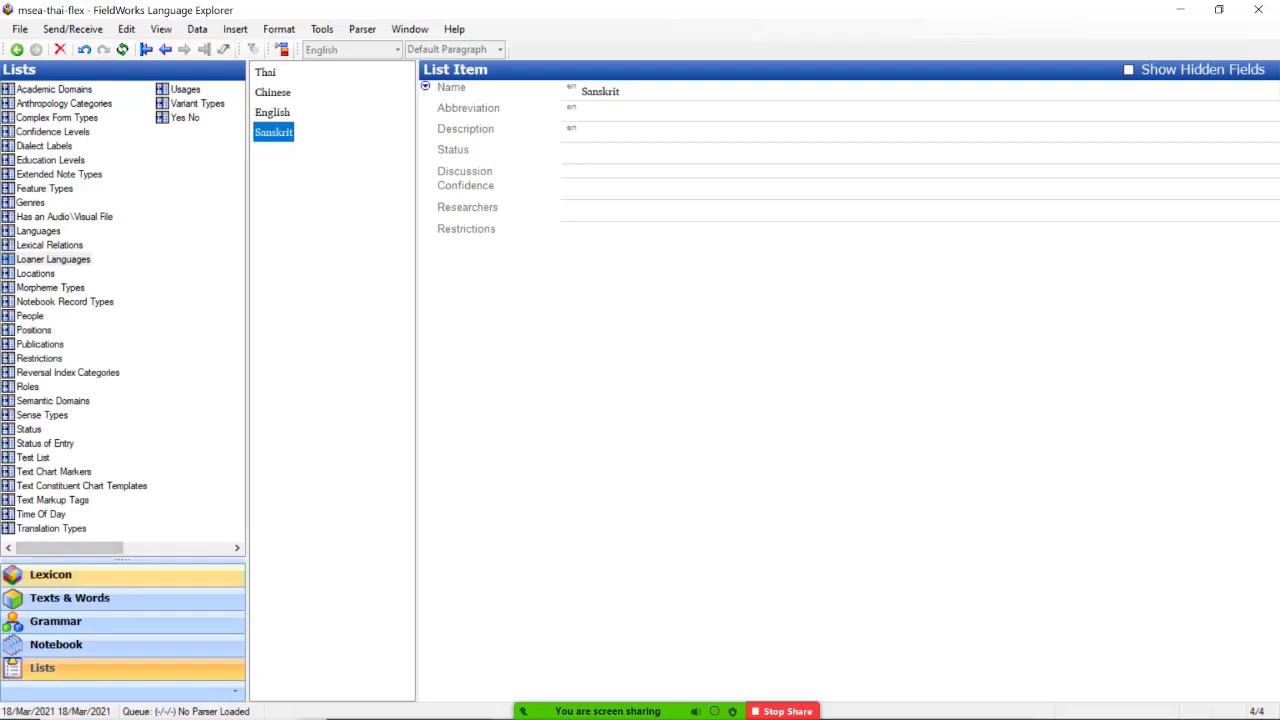
In the Lexicon area, accept the custom field warning and add an entry-level custom field named "Loaner Langauge"
click(50, 574)
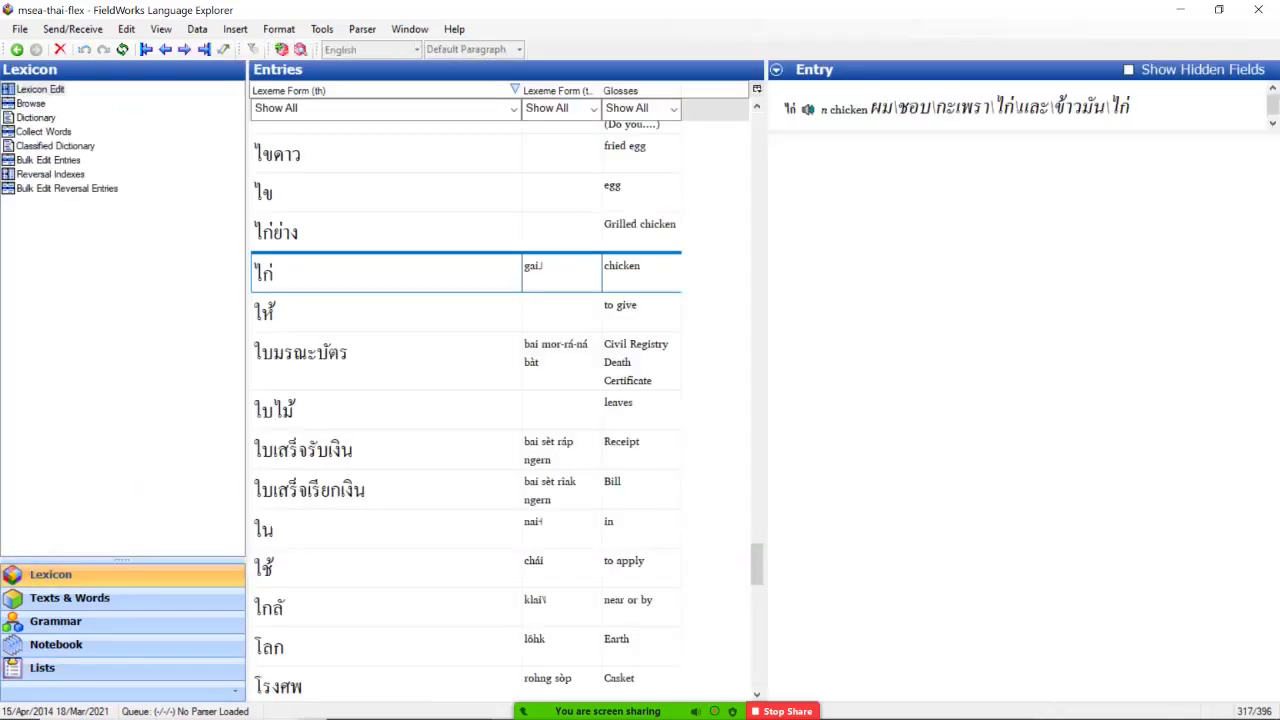
click(322, 29)
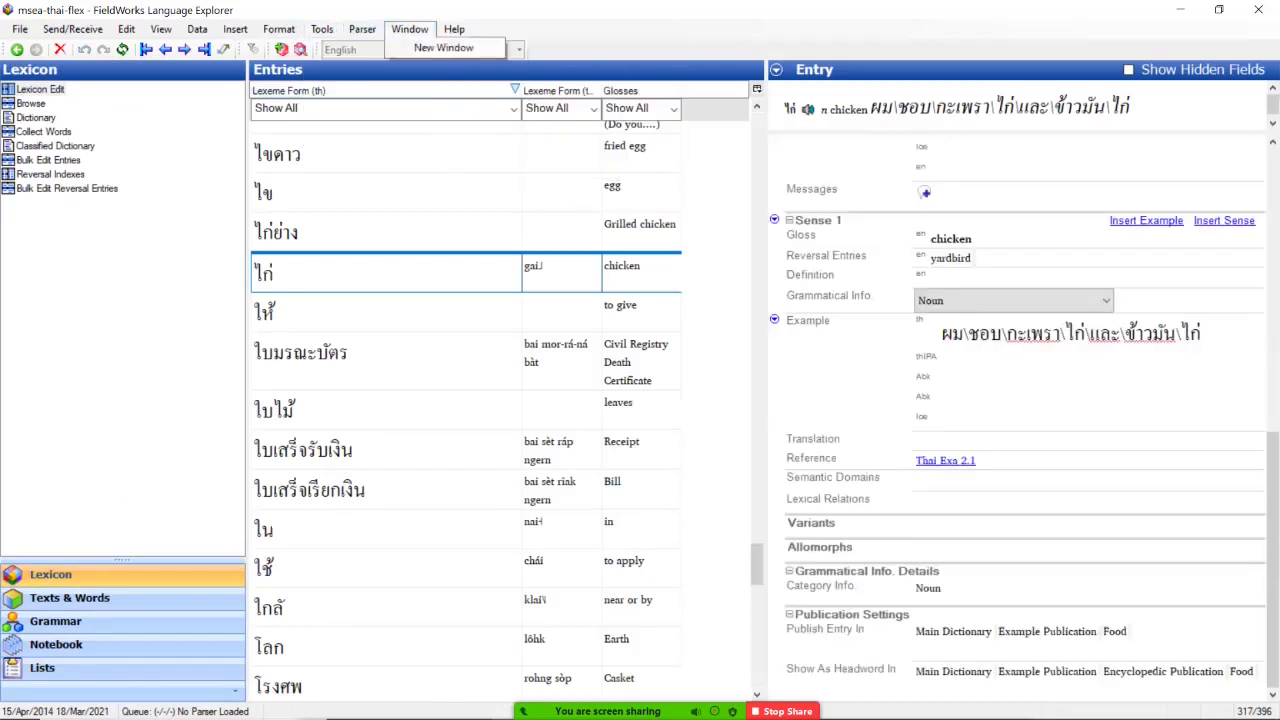
mouse_move(360, 48)
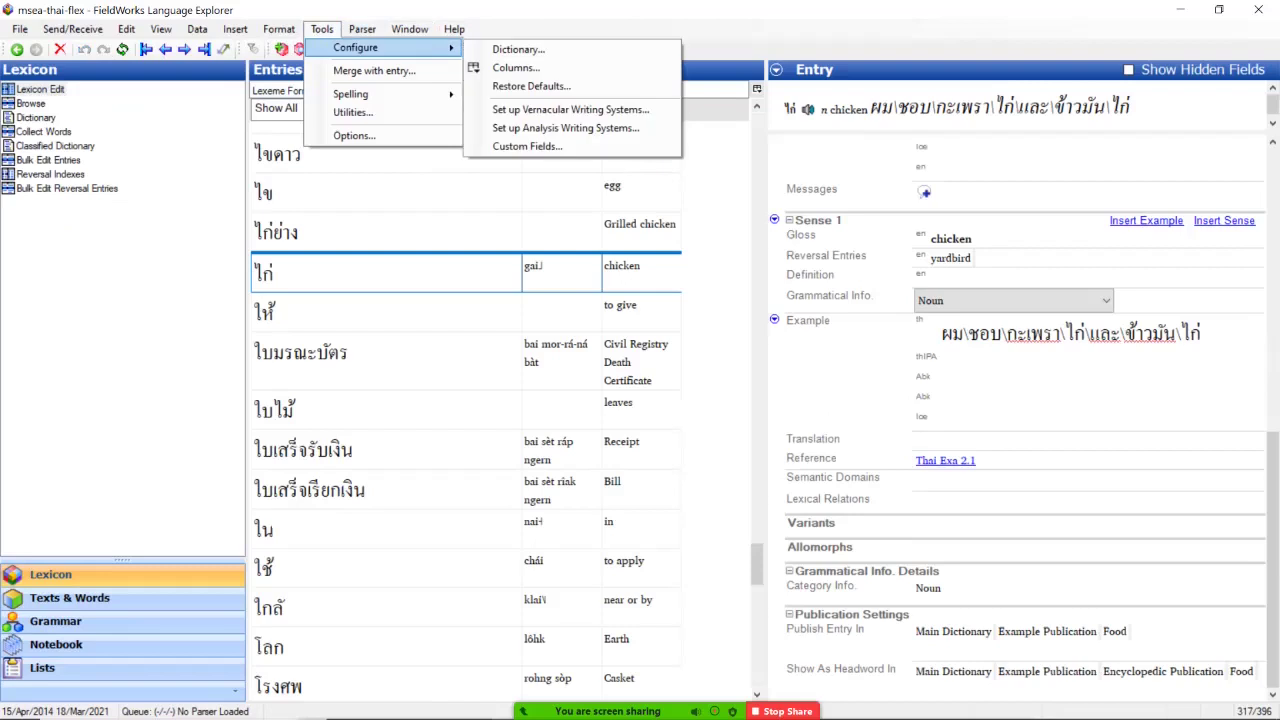
key(Return)
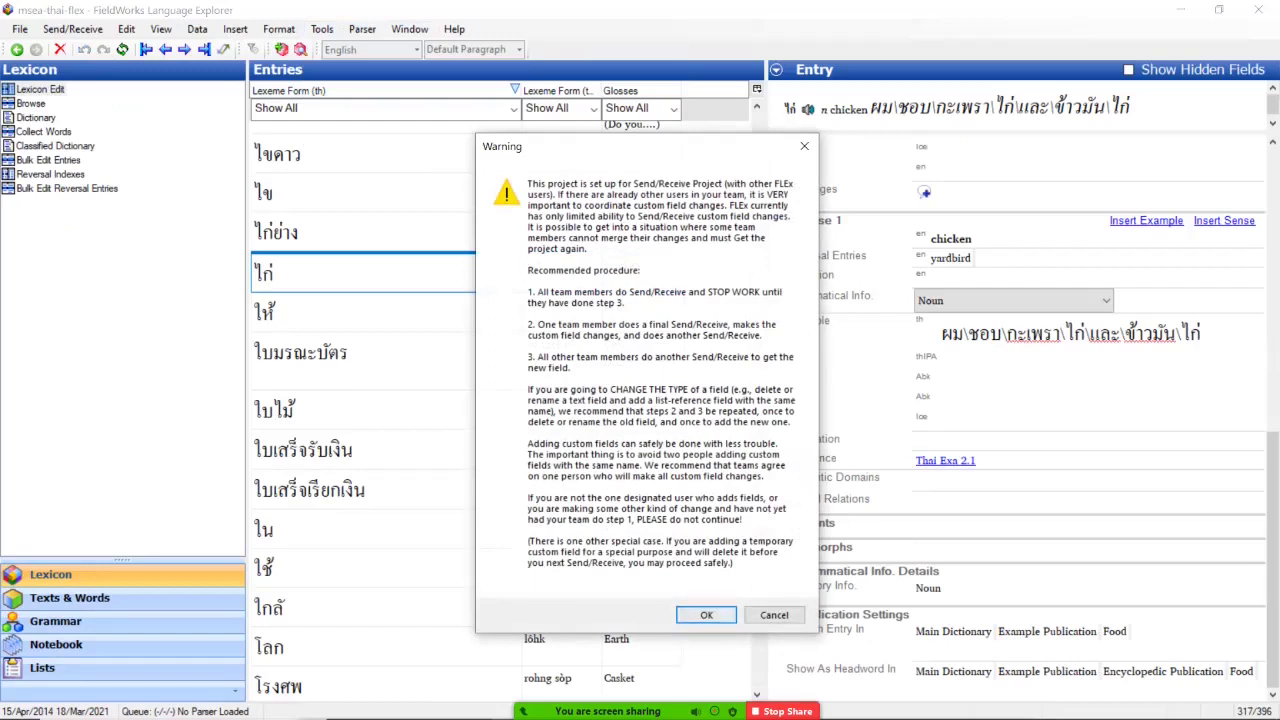
key(Return)
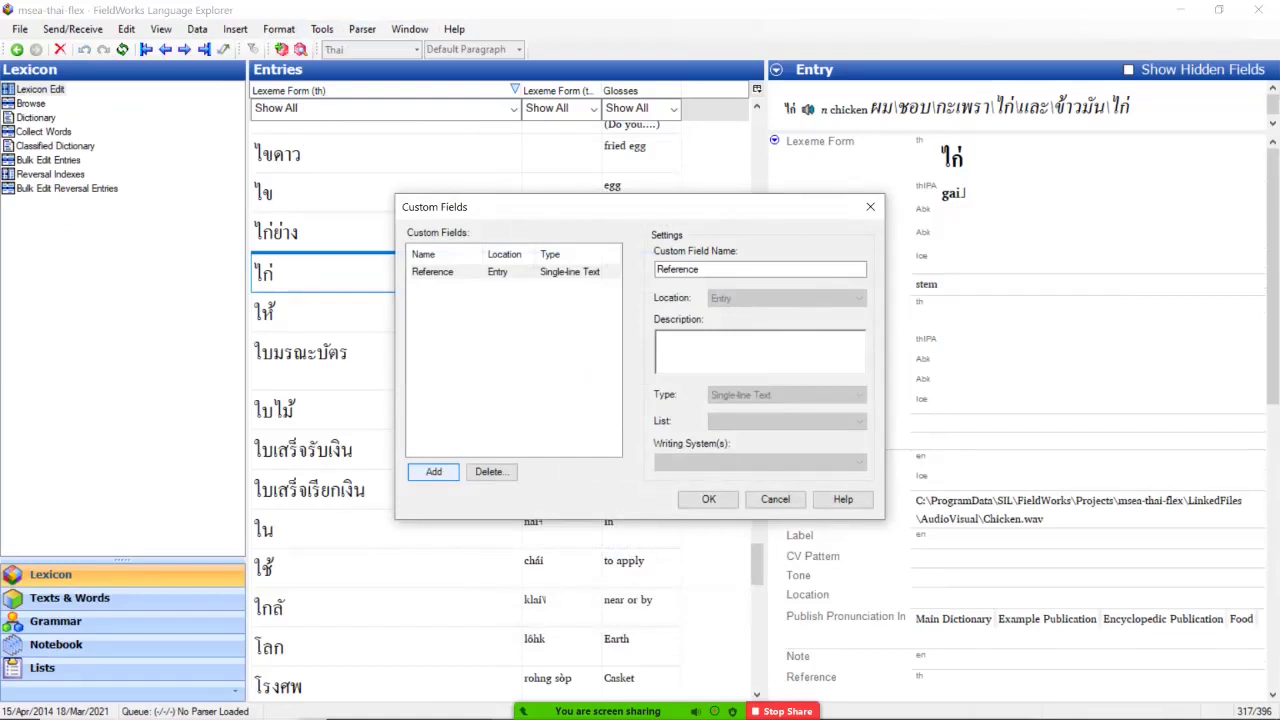
click(433, 471)
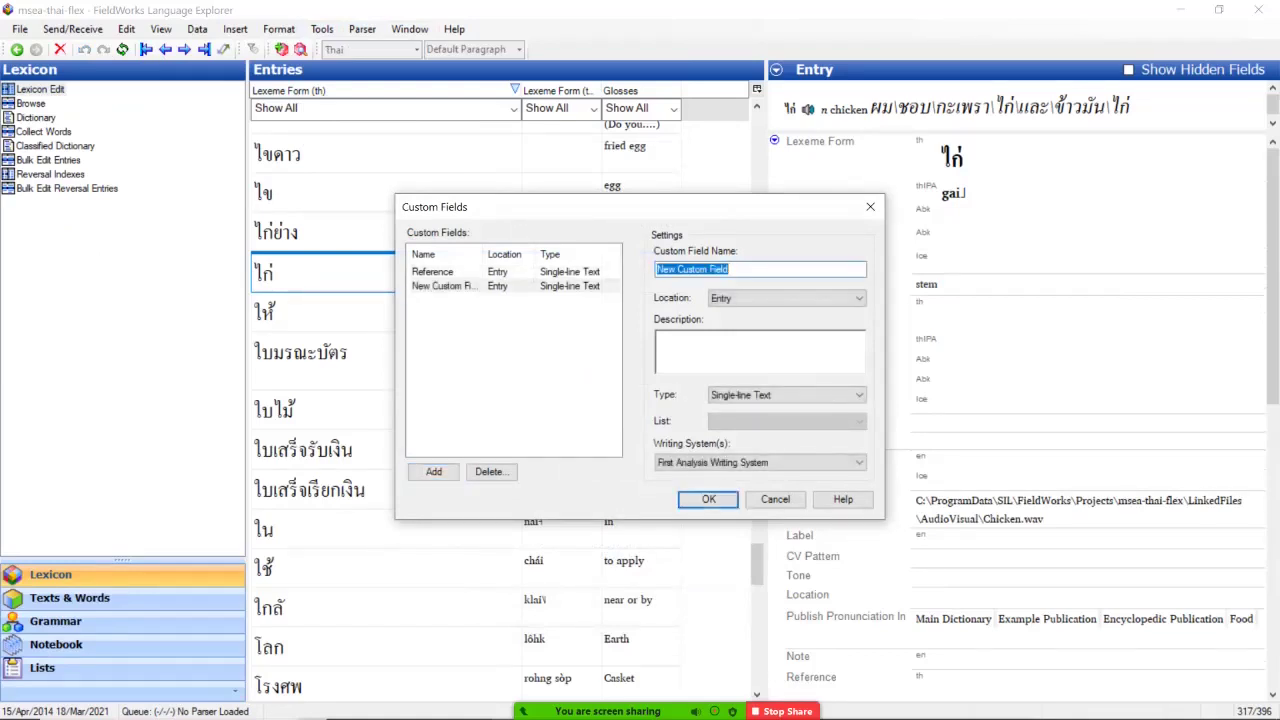
text(Loan)
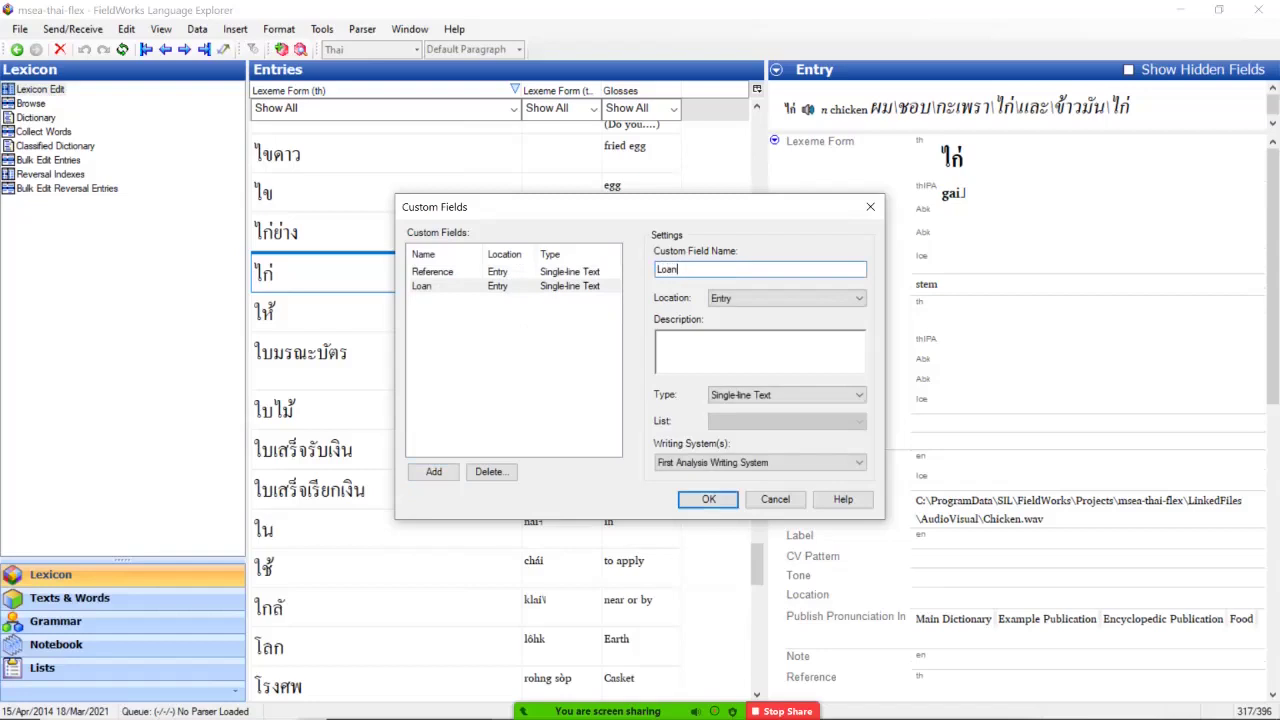
text(er Langauge)
Set the new custom field's type to List Reference (single item), link it to the Loaner Languages list, and save it
click(787, 395)
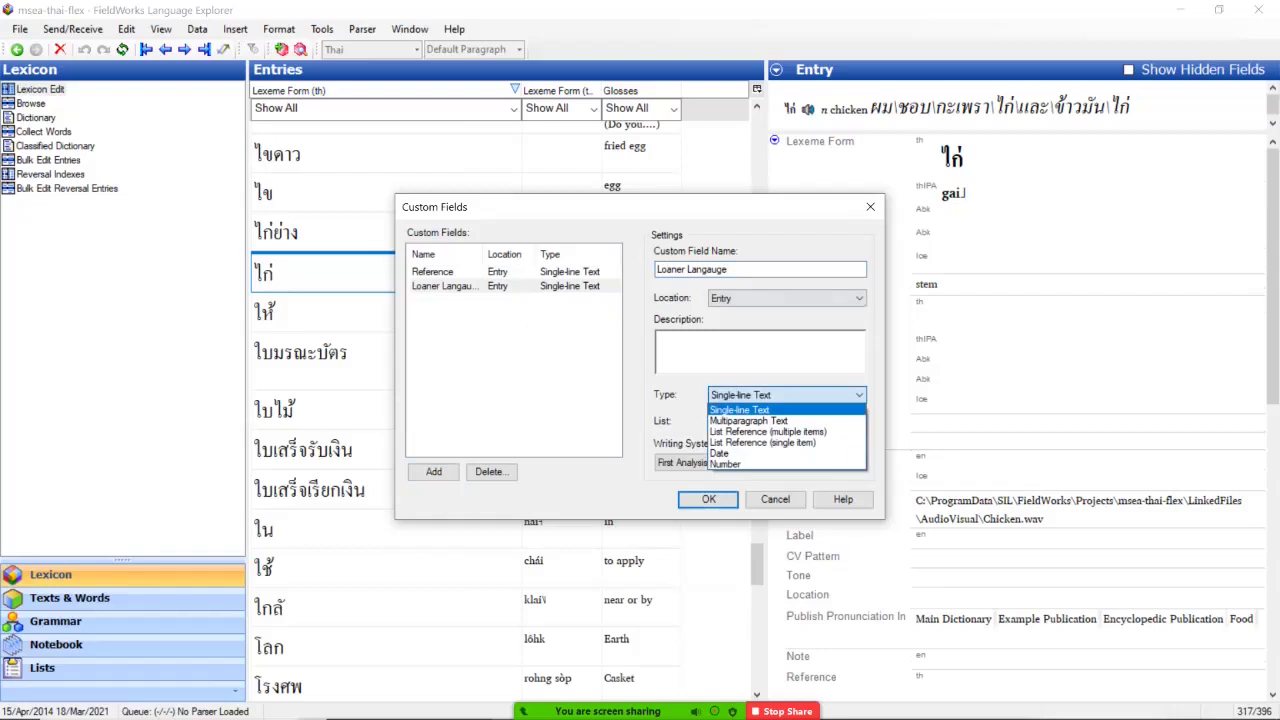
key(Down)
key(Down)
key(Down)
key(Return)
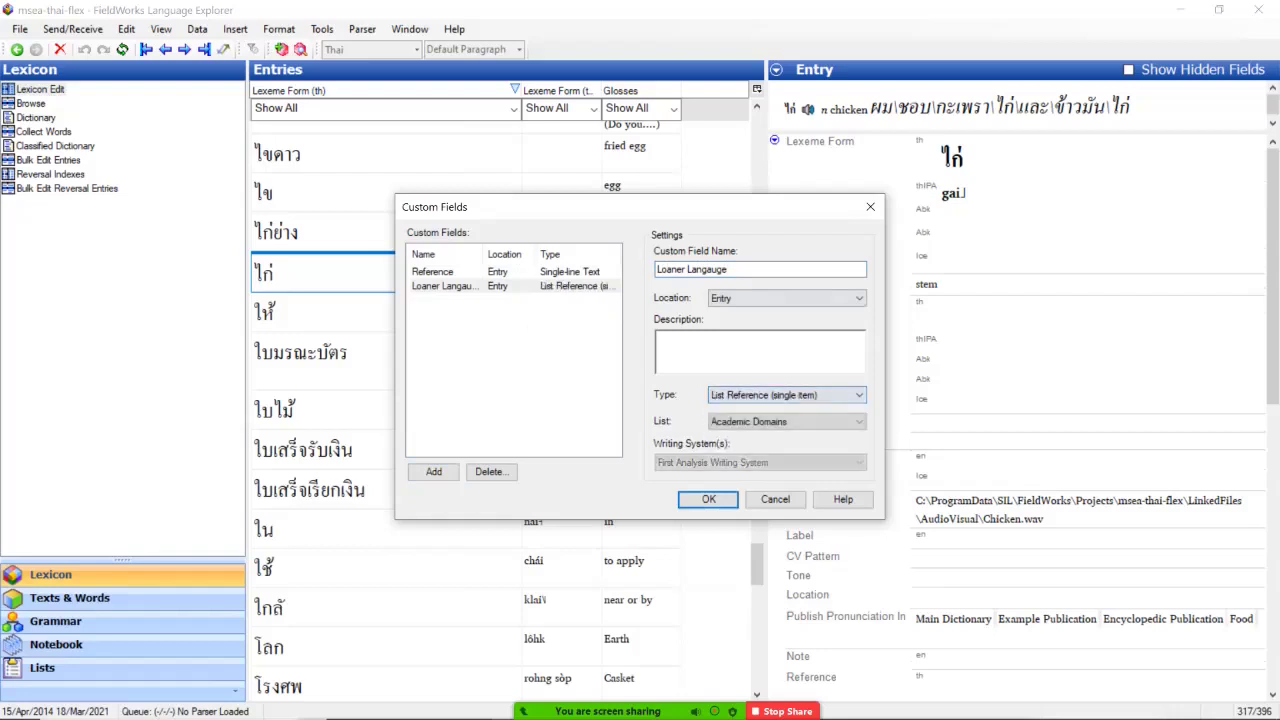
key(Tab)
key(alt+Down)
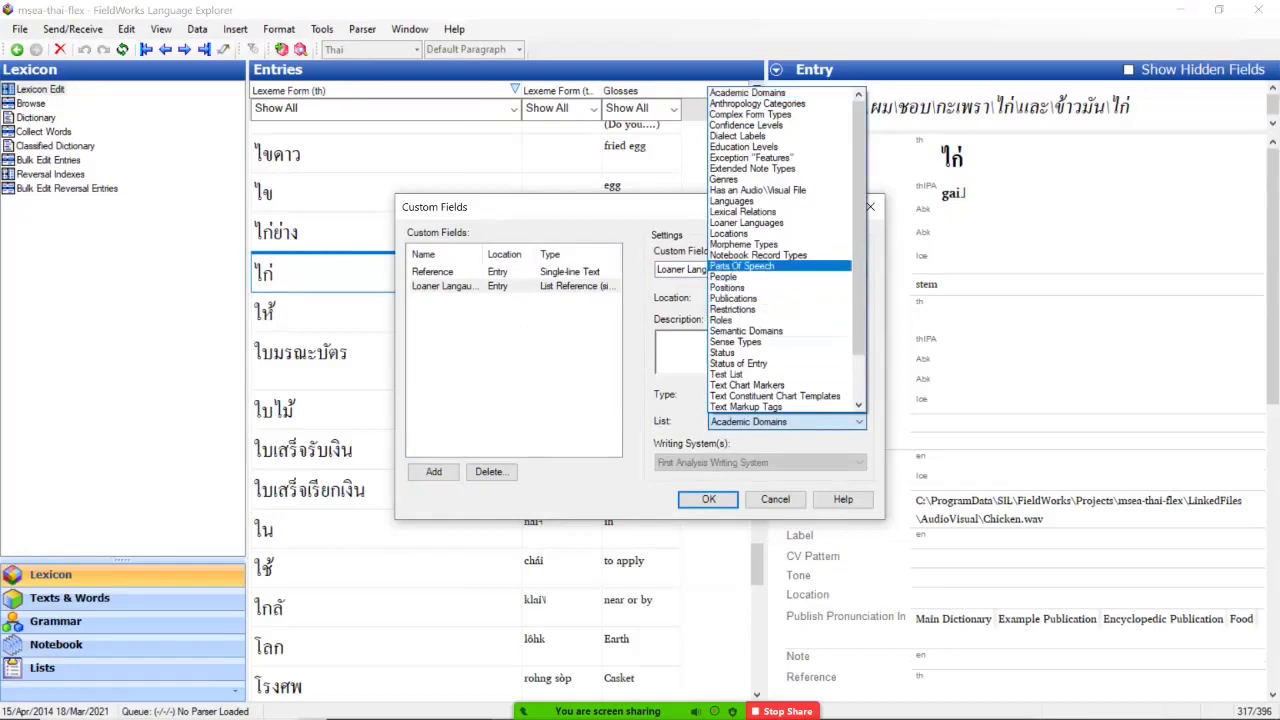
click(747, 223)
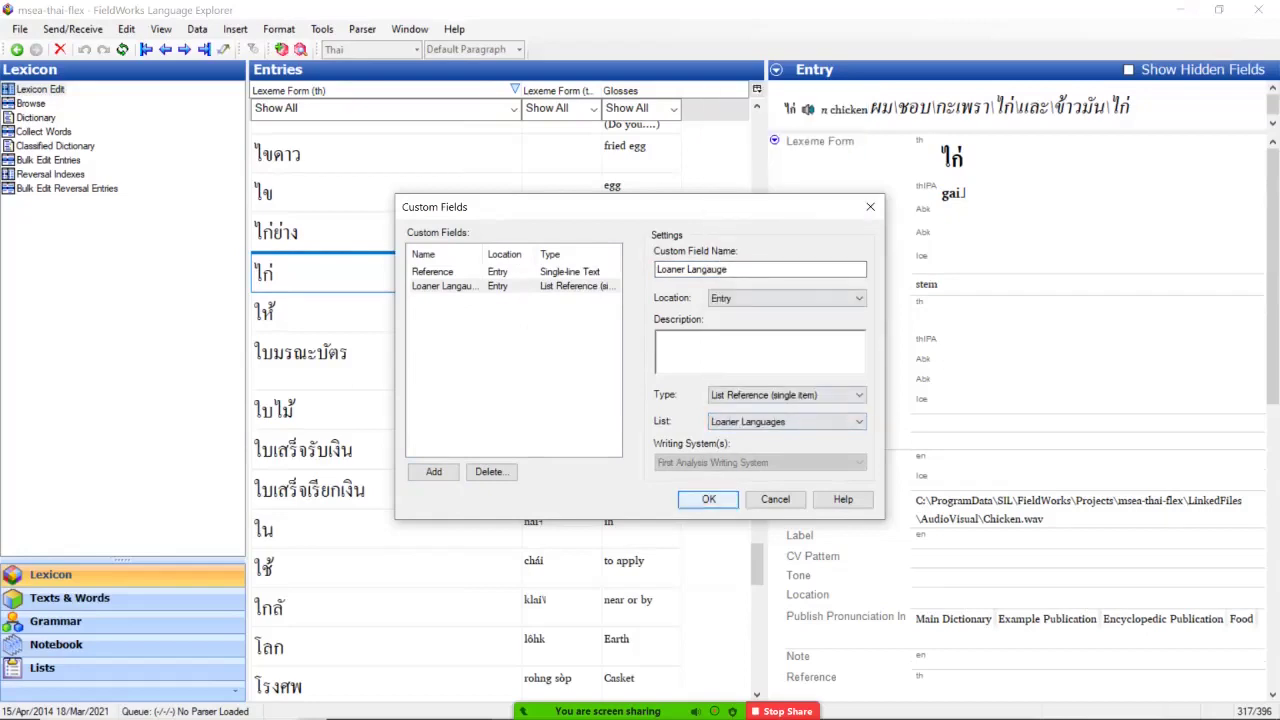
key(Return)
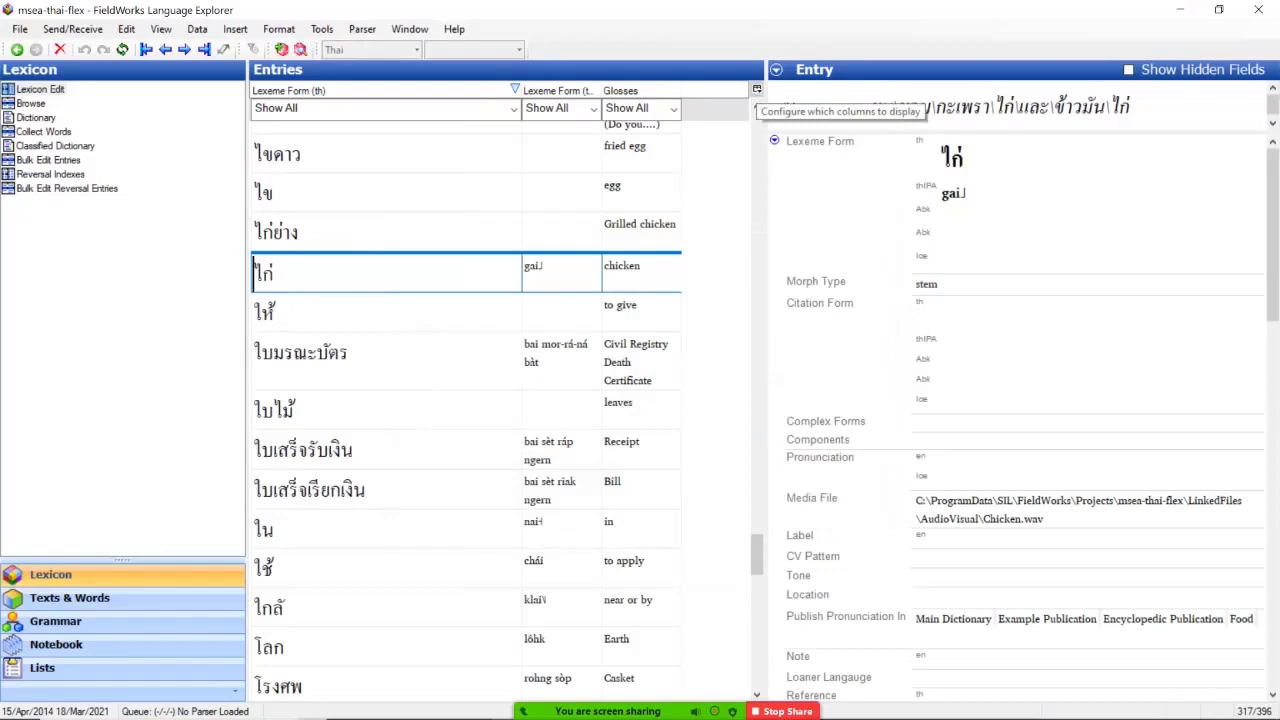
Set the Loaner Langauge field of the "chicken" entry to Thai
click(1050, 678)
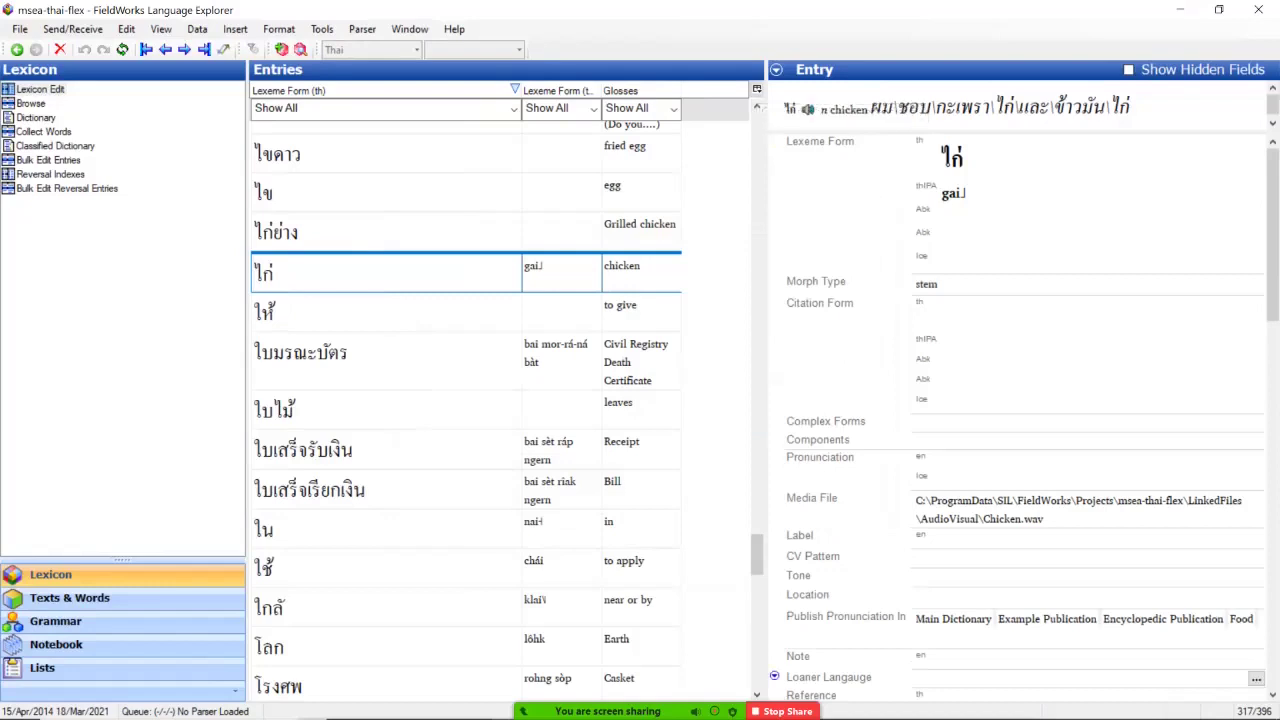
scroll(1016, 420, down, 2)
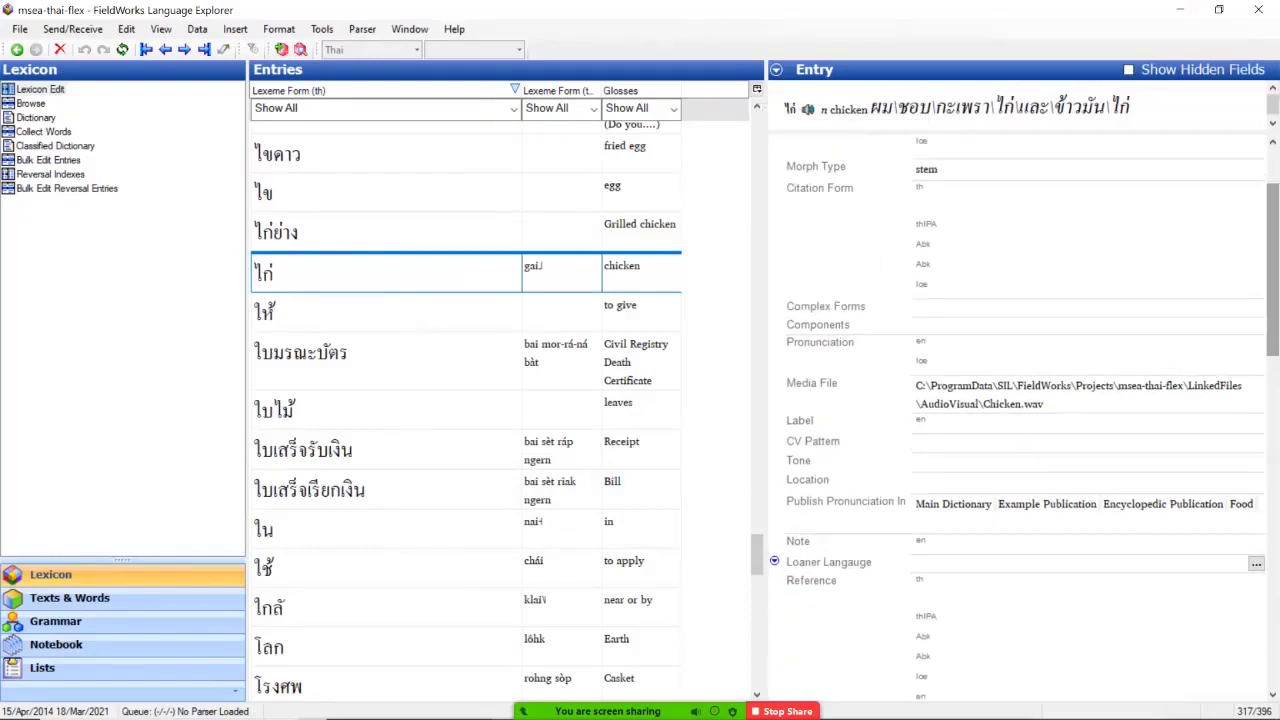
click(1256, 563)
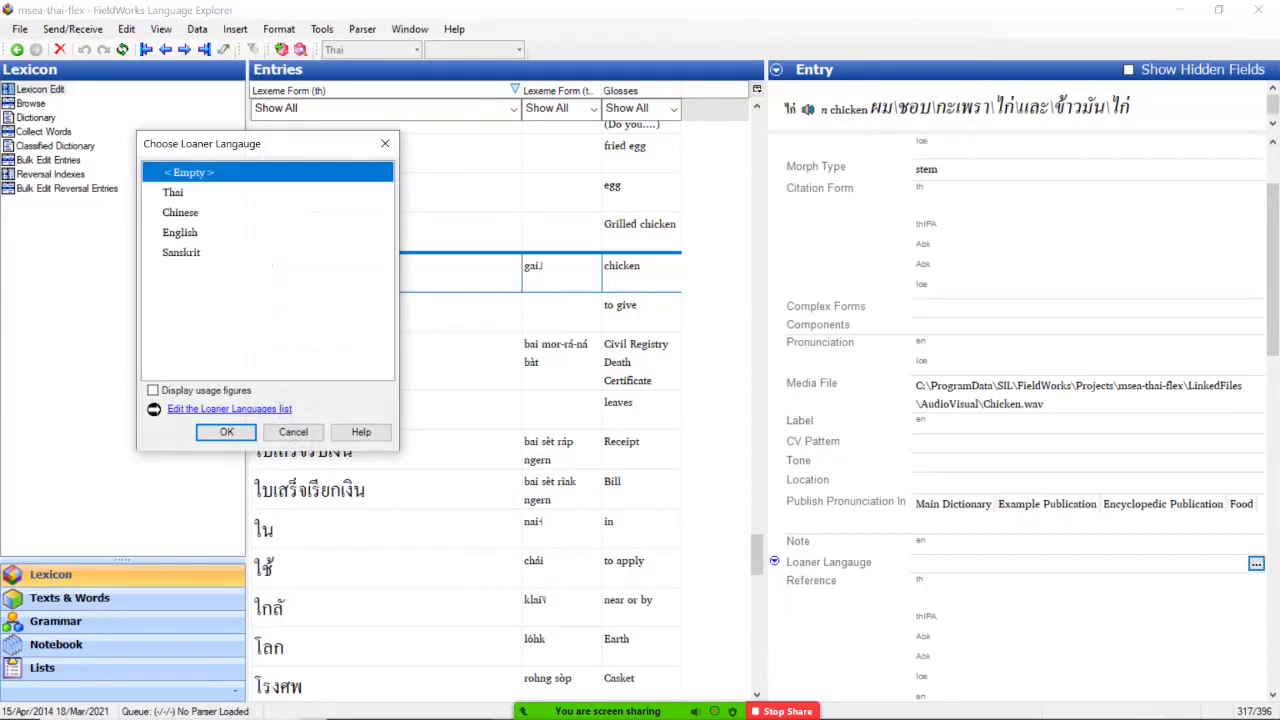
click(173, 192)
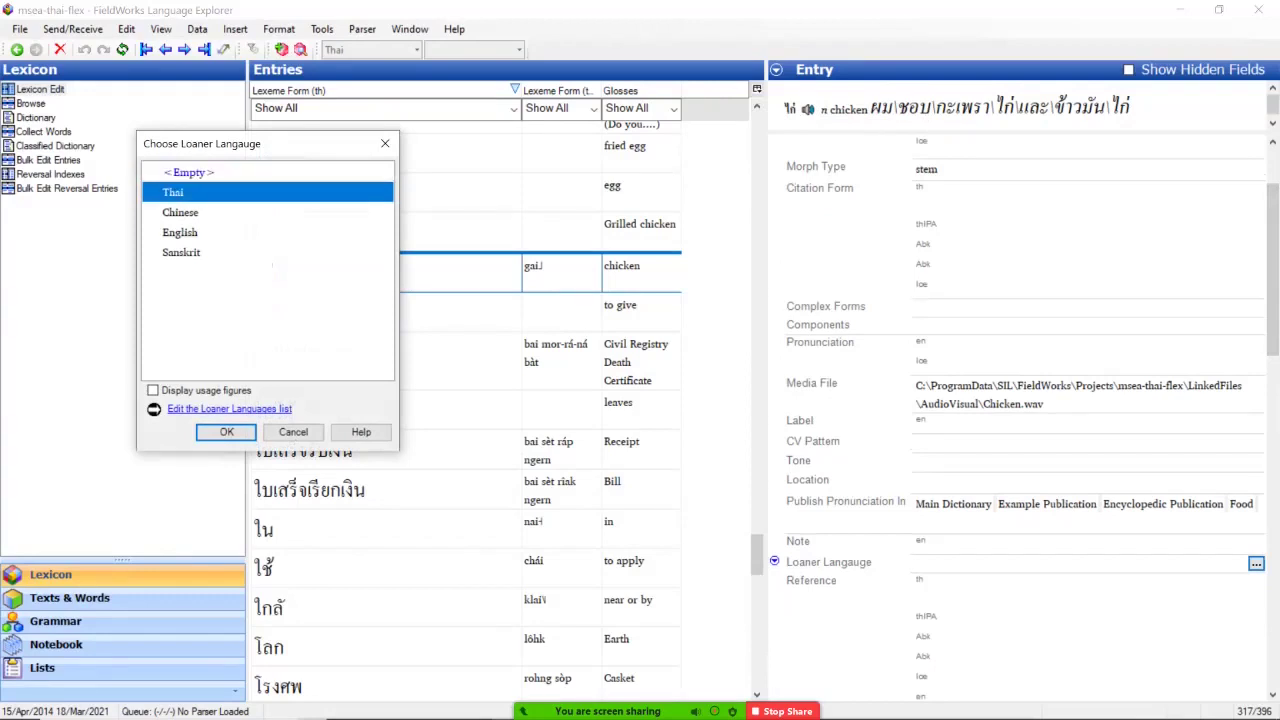
click(227, 431)
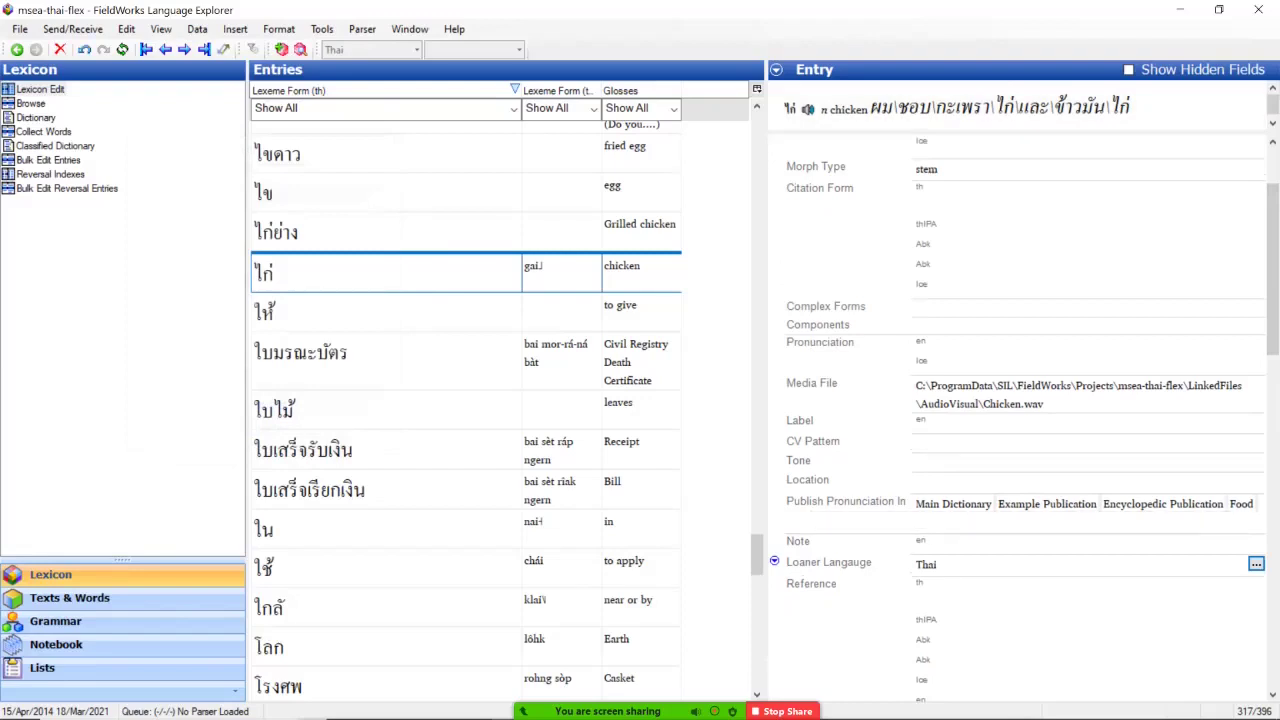
Add the Loaner Langauge field as a column in the Entries list
click(757, 88)
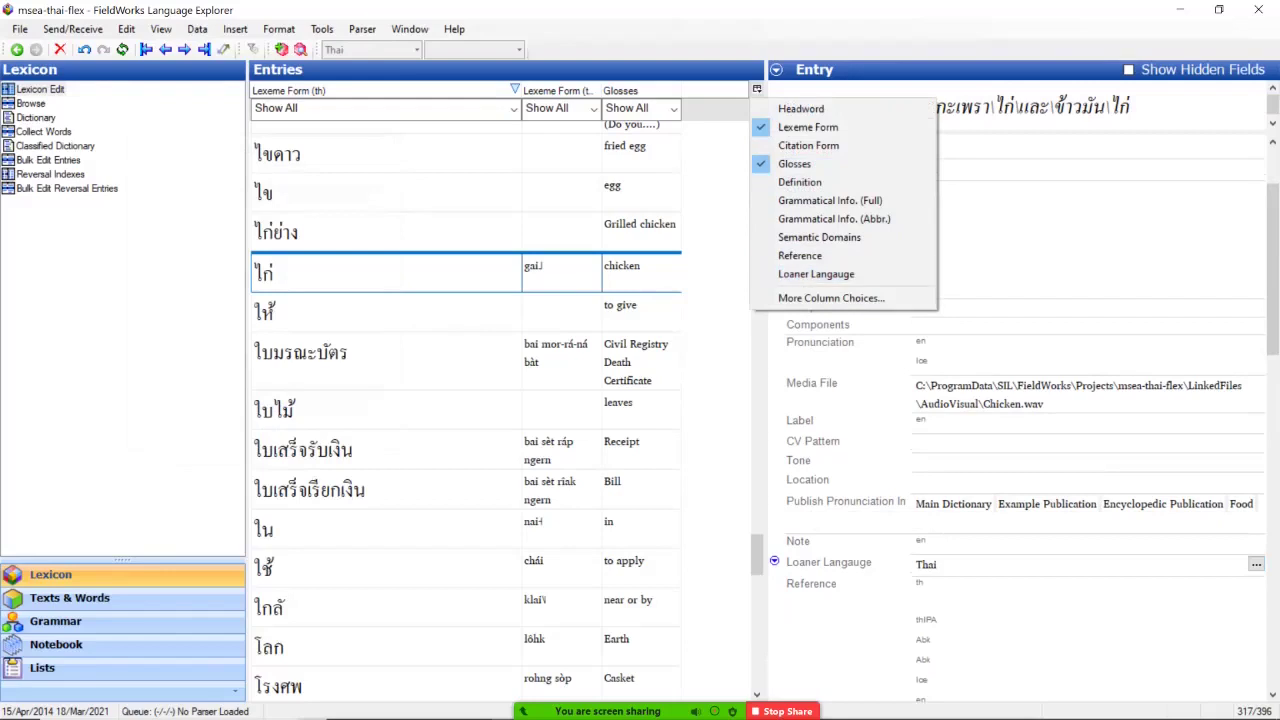
click(830, 298)
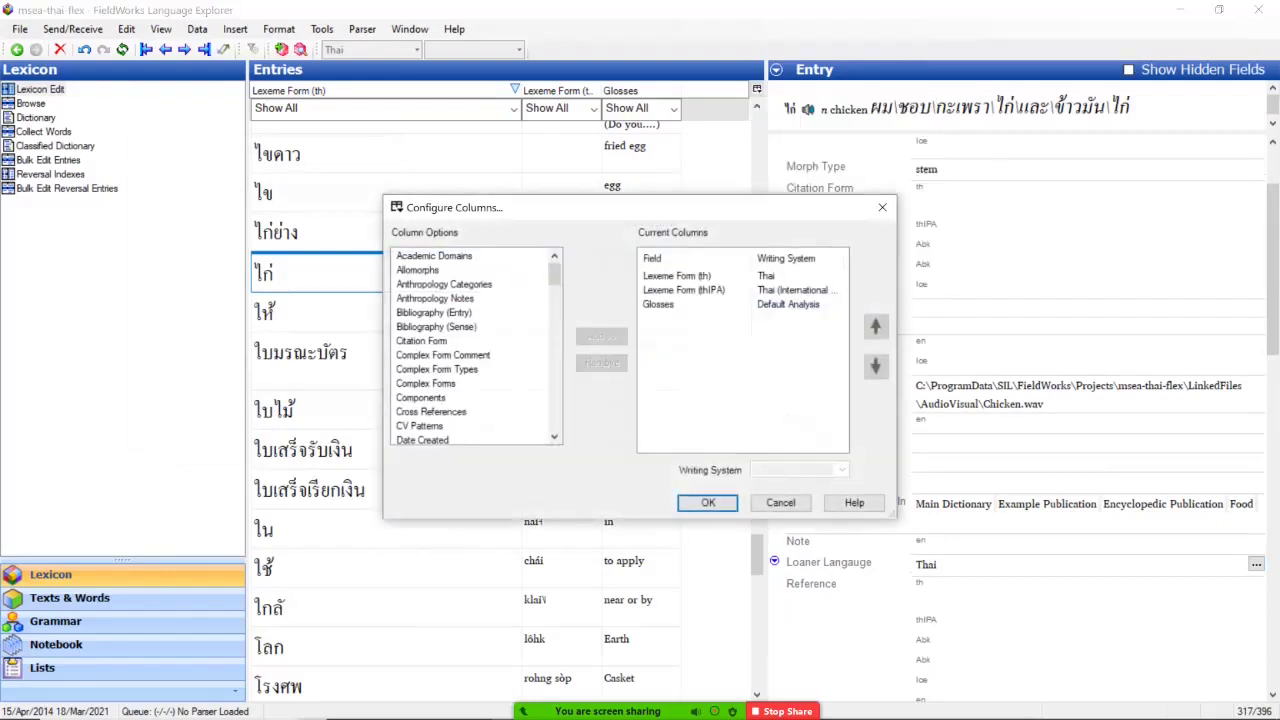
drag(554, 273, 554, 347)
click(431, 426)
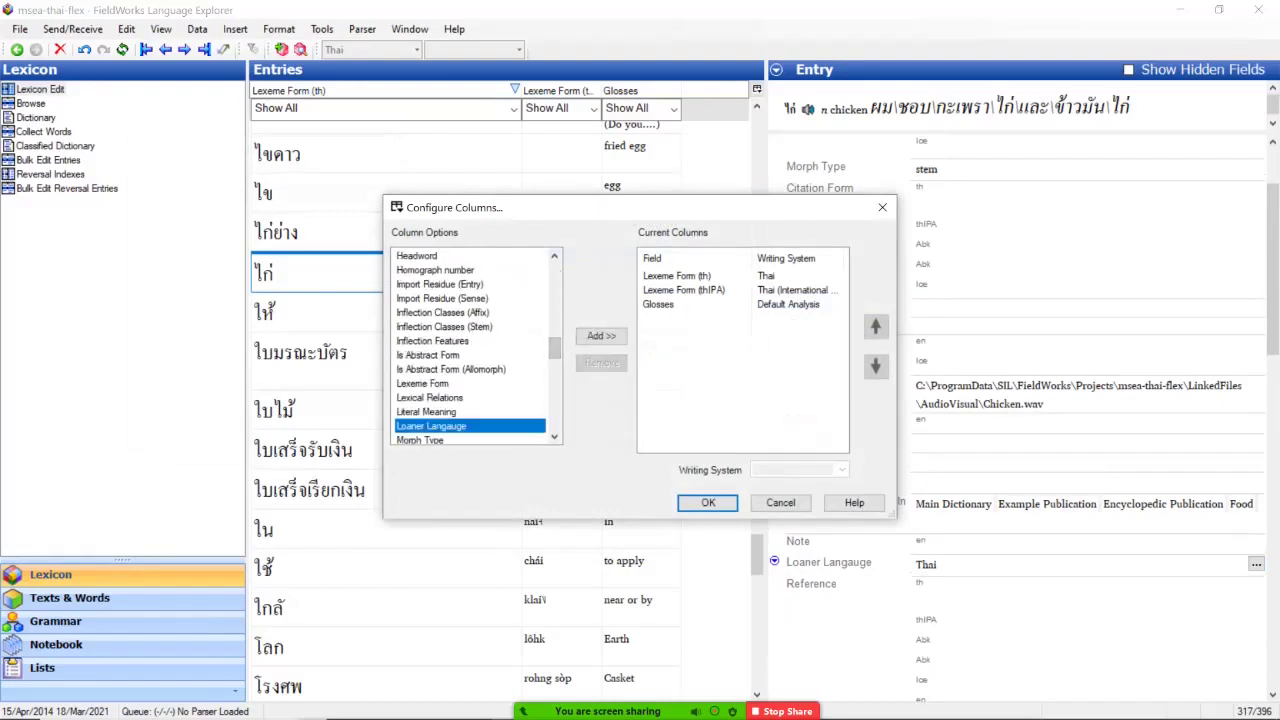
click(601, 336)
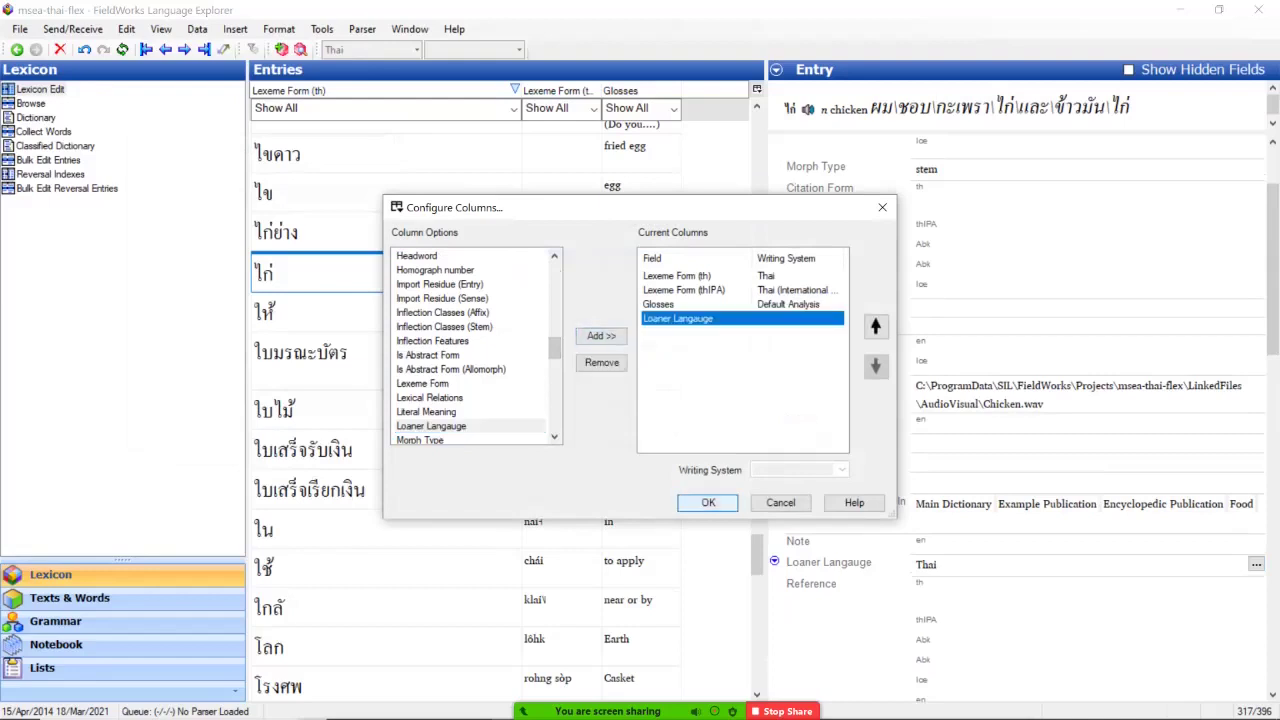
click(708, 502)
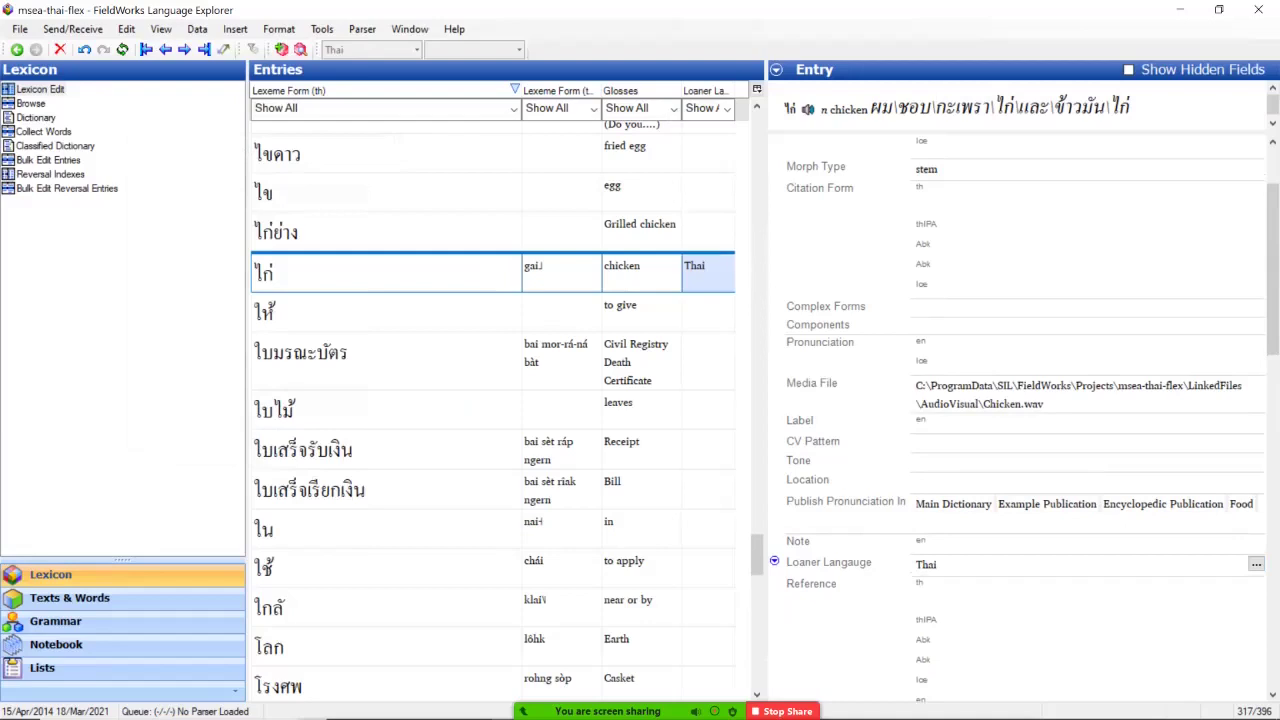
Set the Loaner Langauge field of the "Grilled chicken" entry to Chinese
click(704, 231)
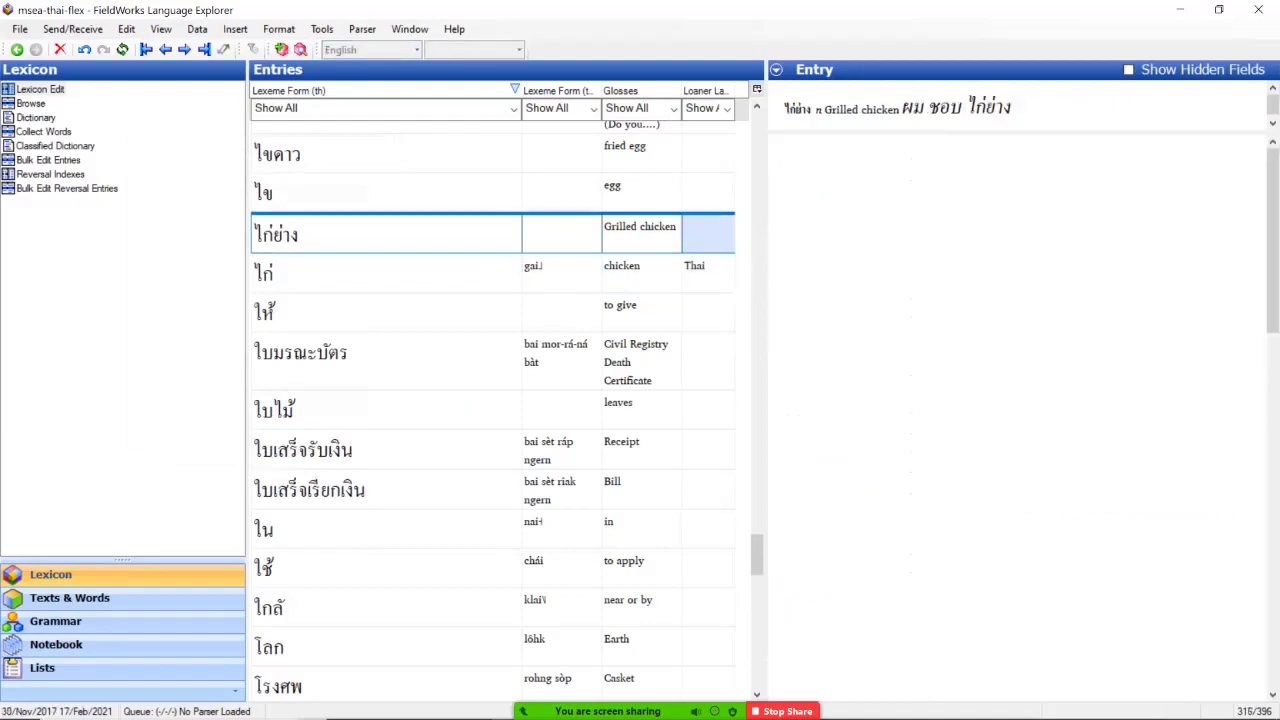
drag(704, 231, 256, 235)
click(256, 235)
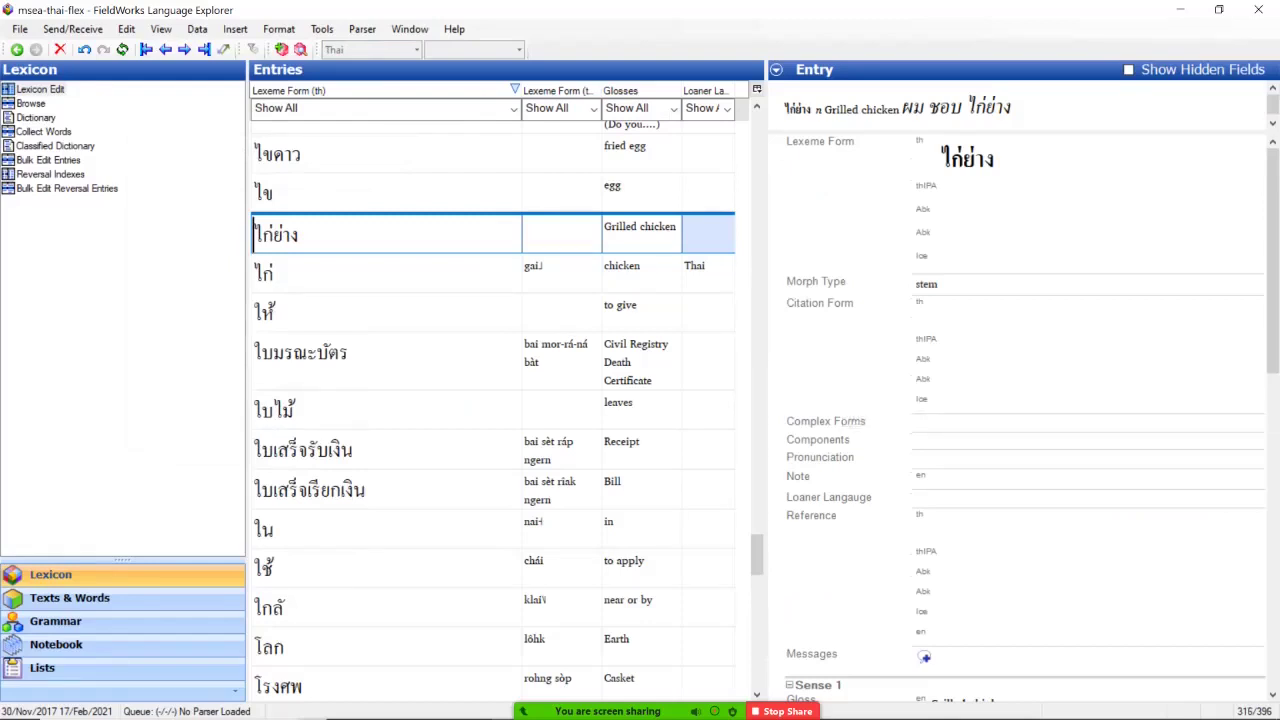
click(1256, 498)
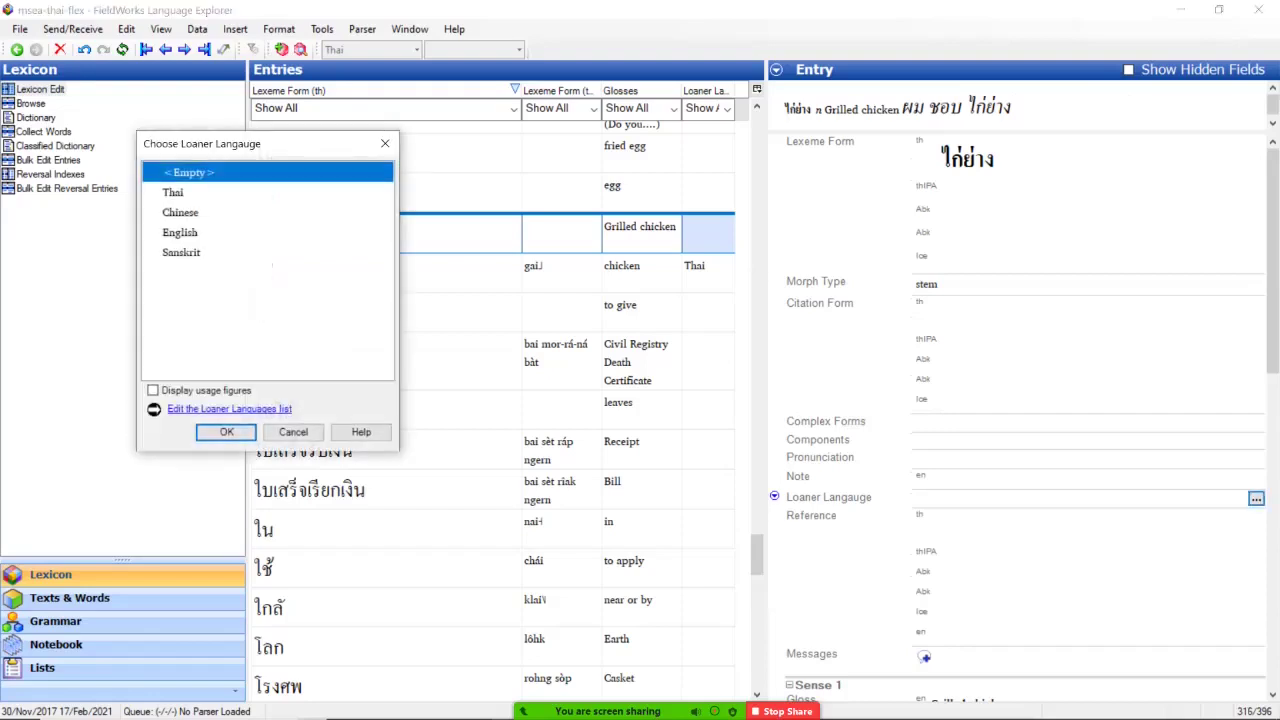
click(180, 212)
key(Return)
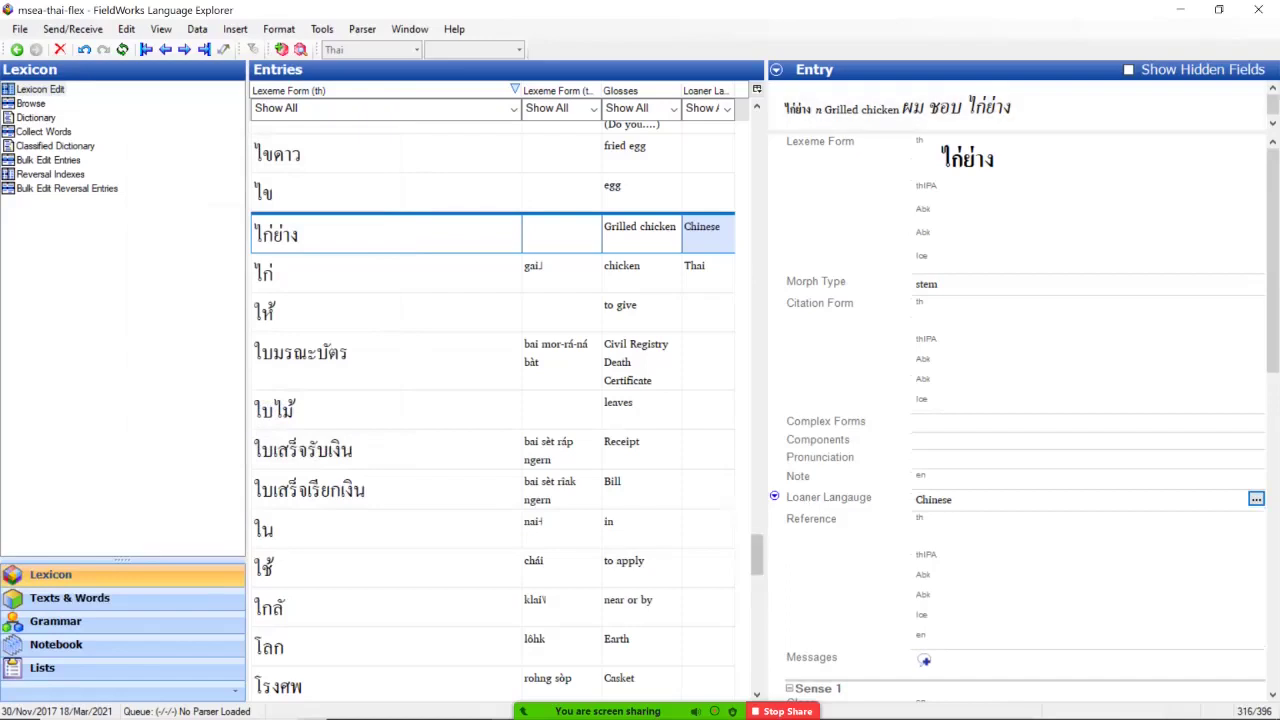
Filter the Loaner Langauge column to Thai, switching the usage figures on and back off while choosing
click(727, 108)
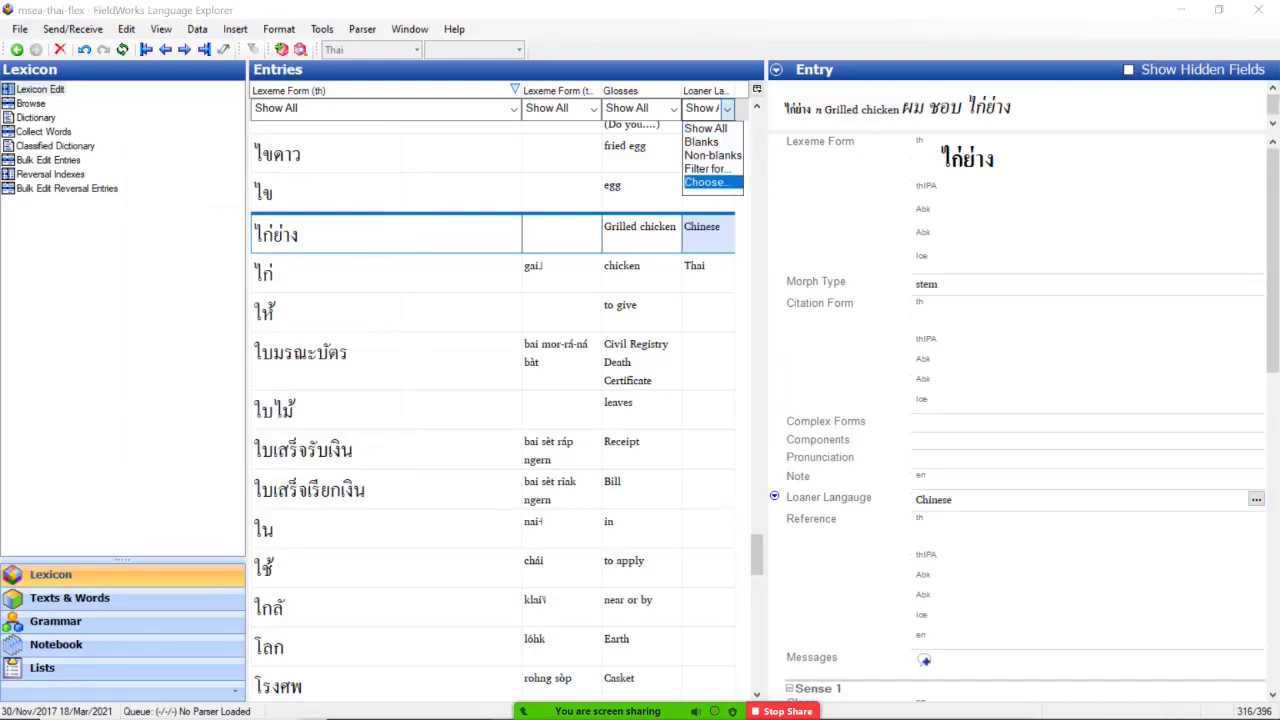
key(Return)
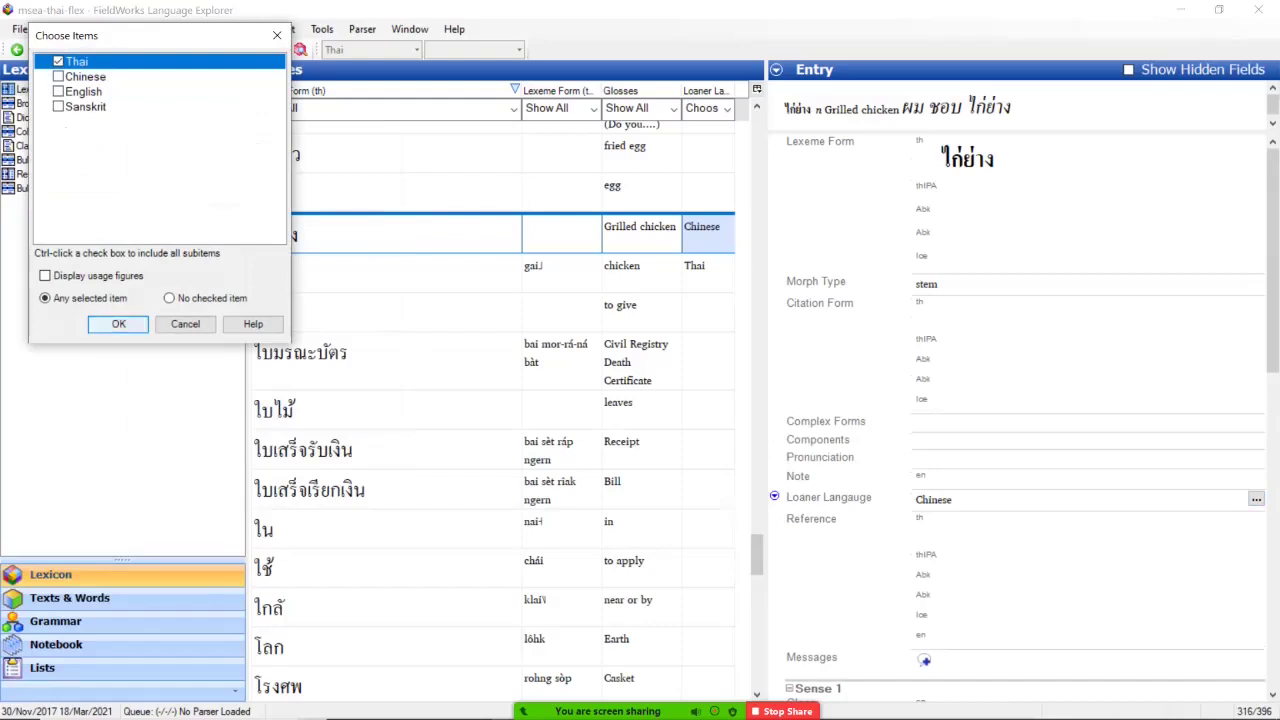
click(45, 276)
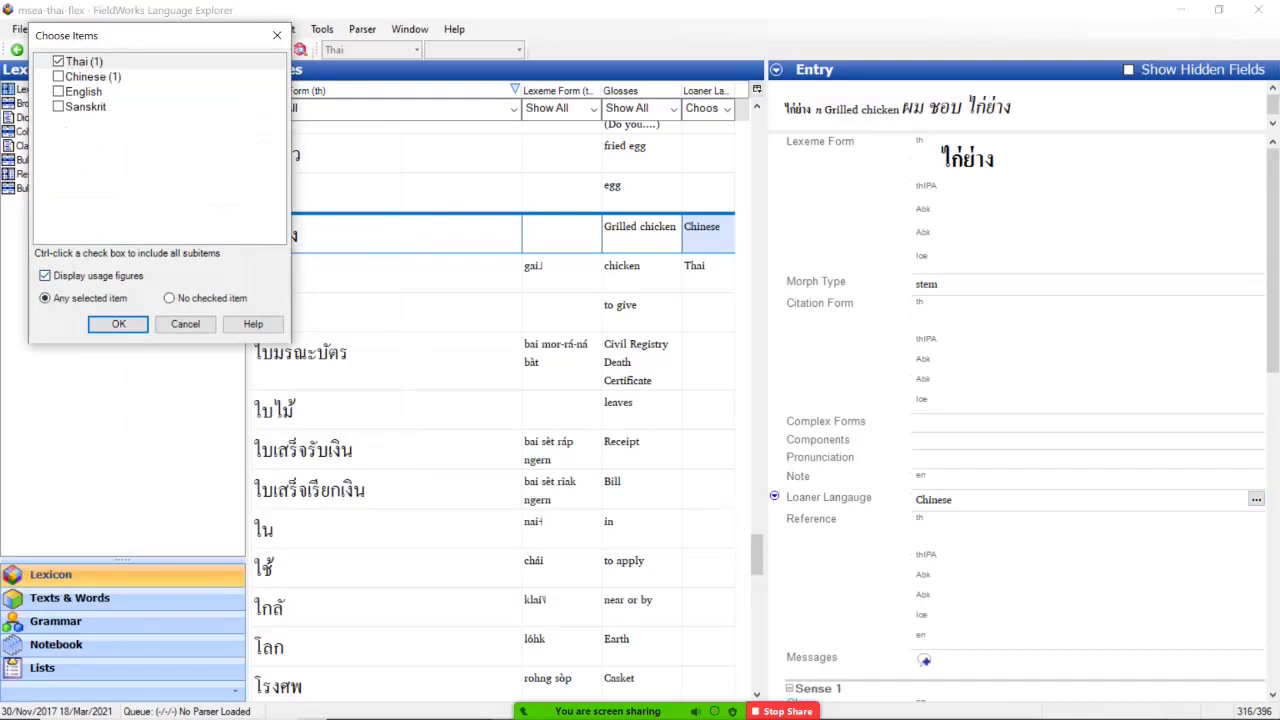
click(45, 276)
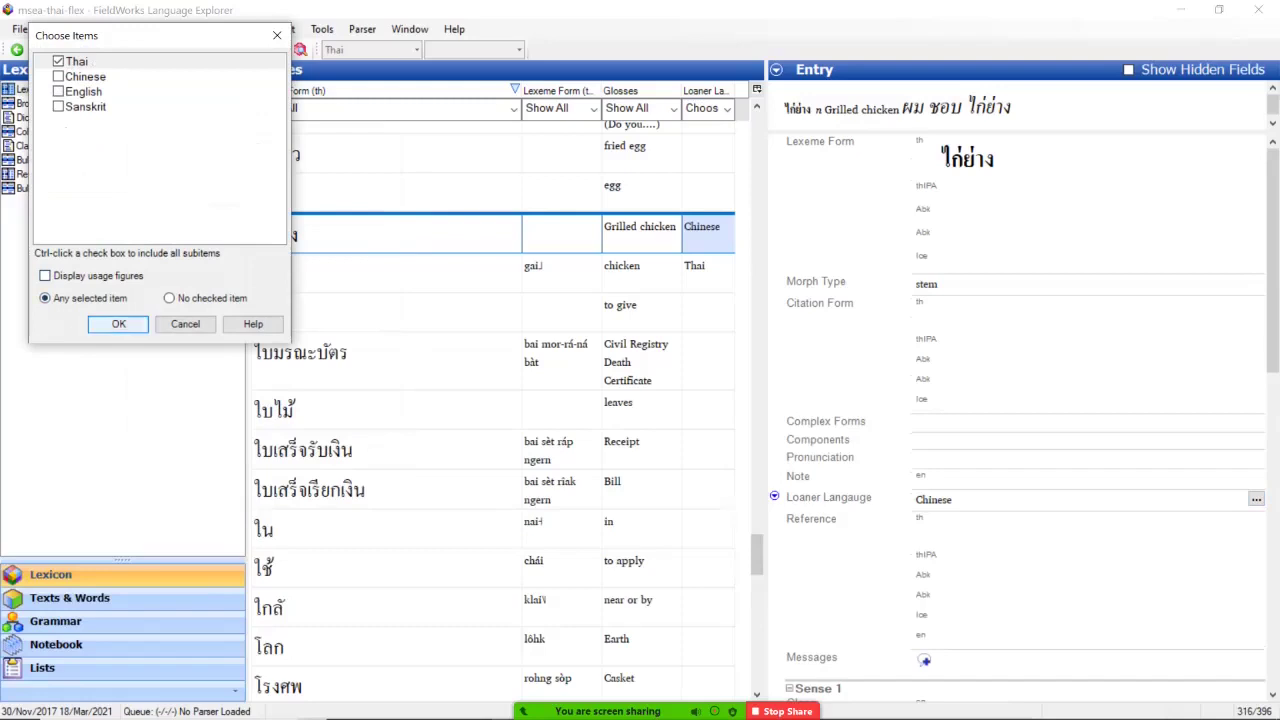
click(118, 324)
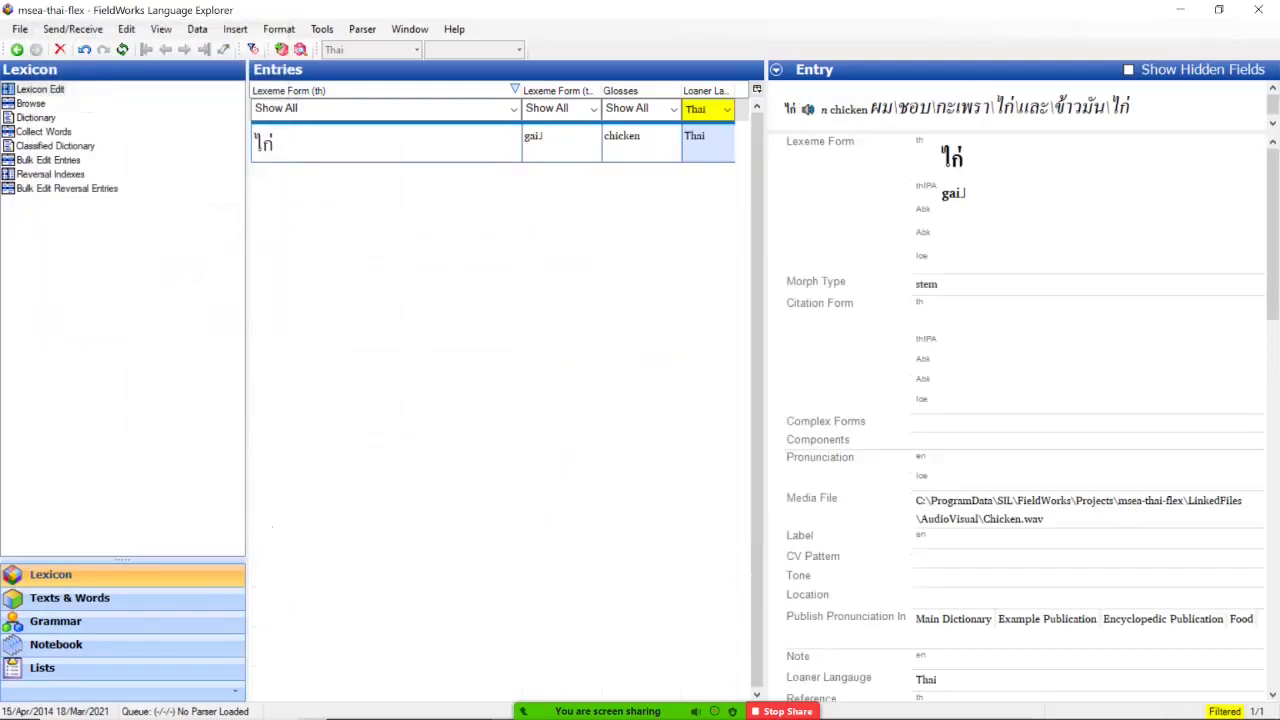
Extend the Loaner Langauge column filter to match either Thai or Chinese
click(727, 109)
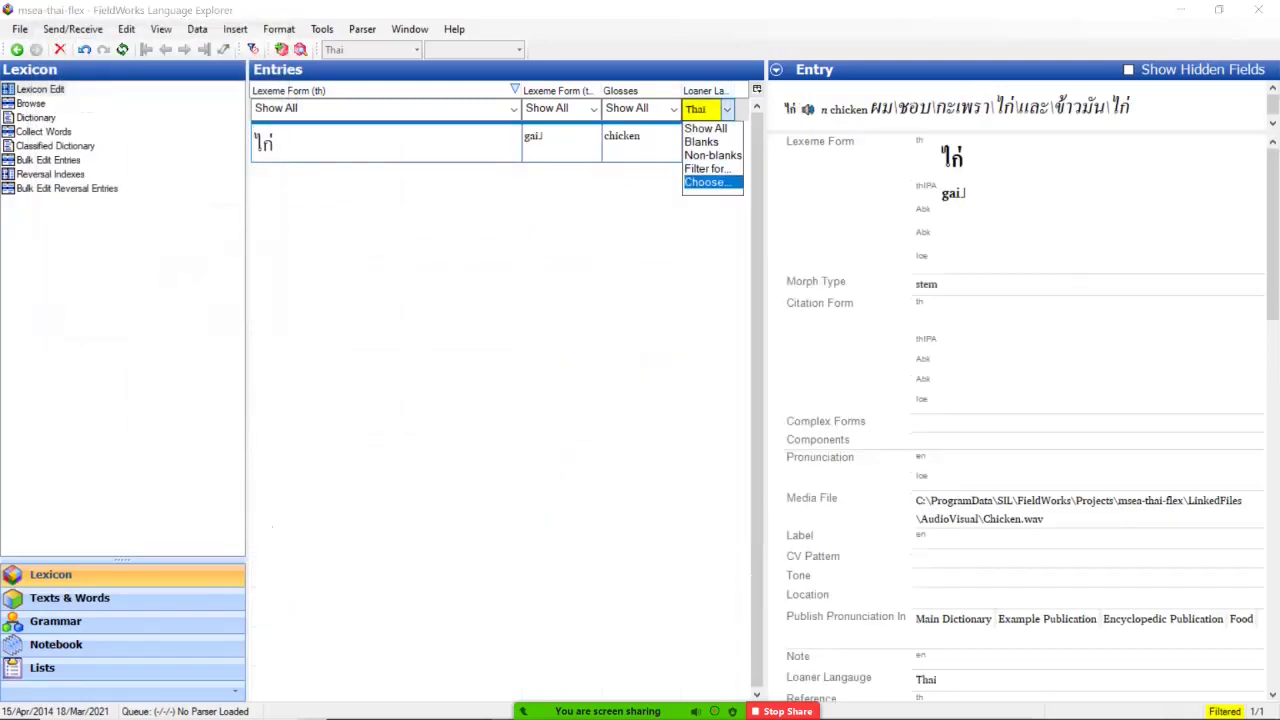
click(705, 182)
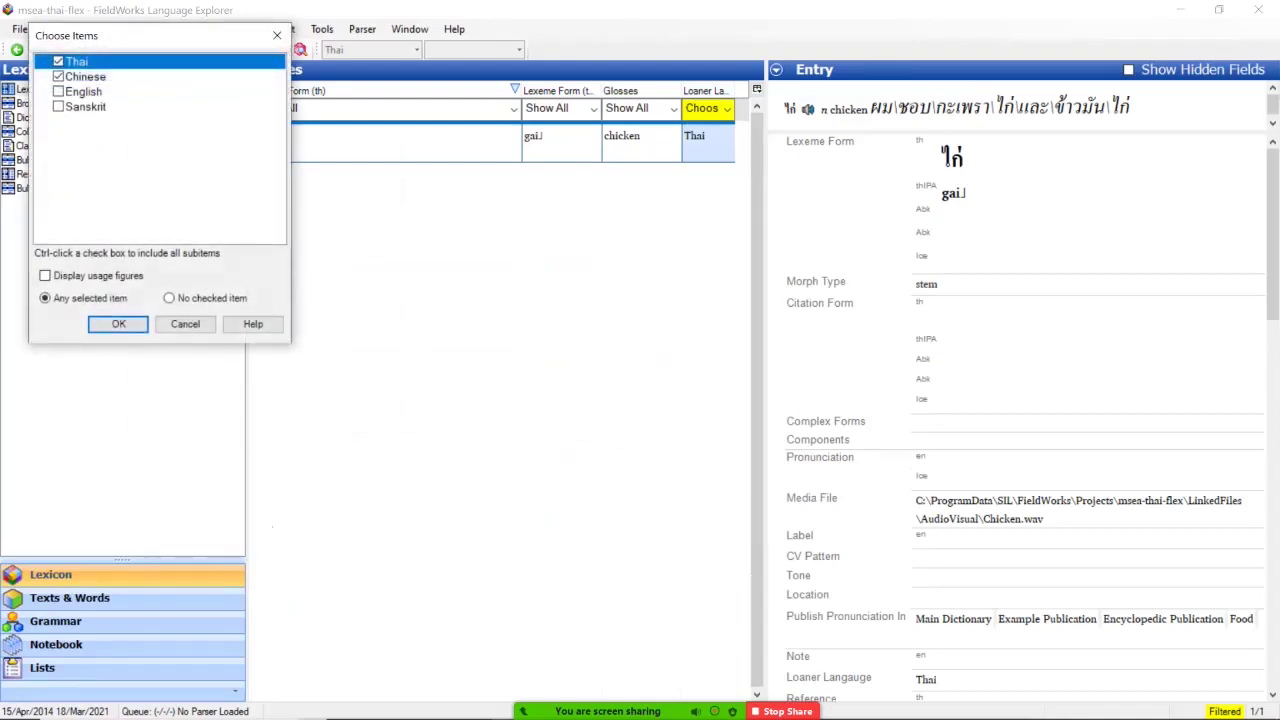
click(118, 324)
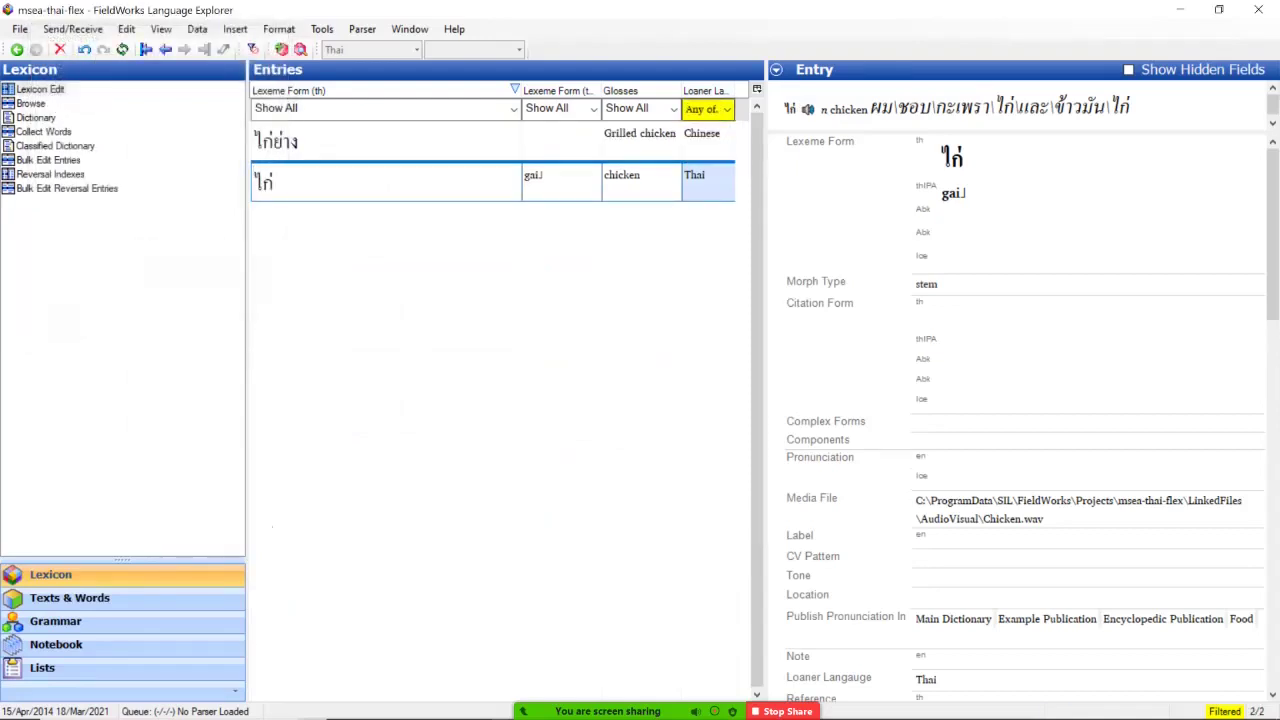
Change the Loaner Langauge filter to No checked item, with Thai, Chinese, English and Sanskrit all checked
click(727, 109)
click(705, 185)
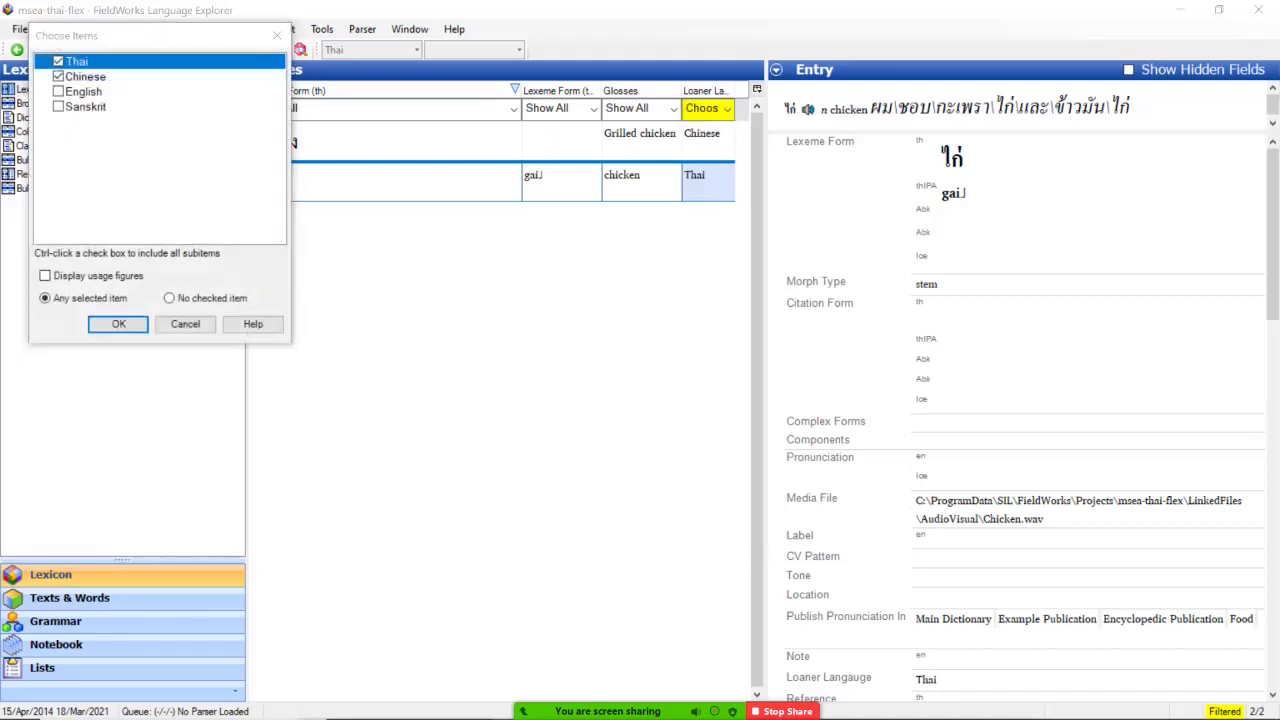
click(169, 298)
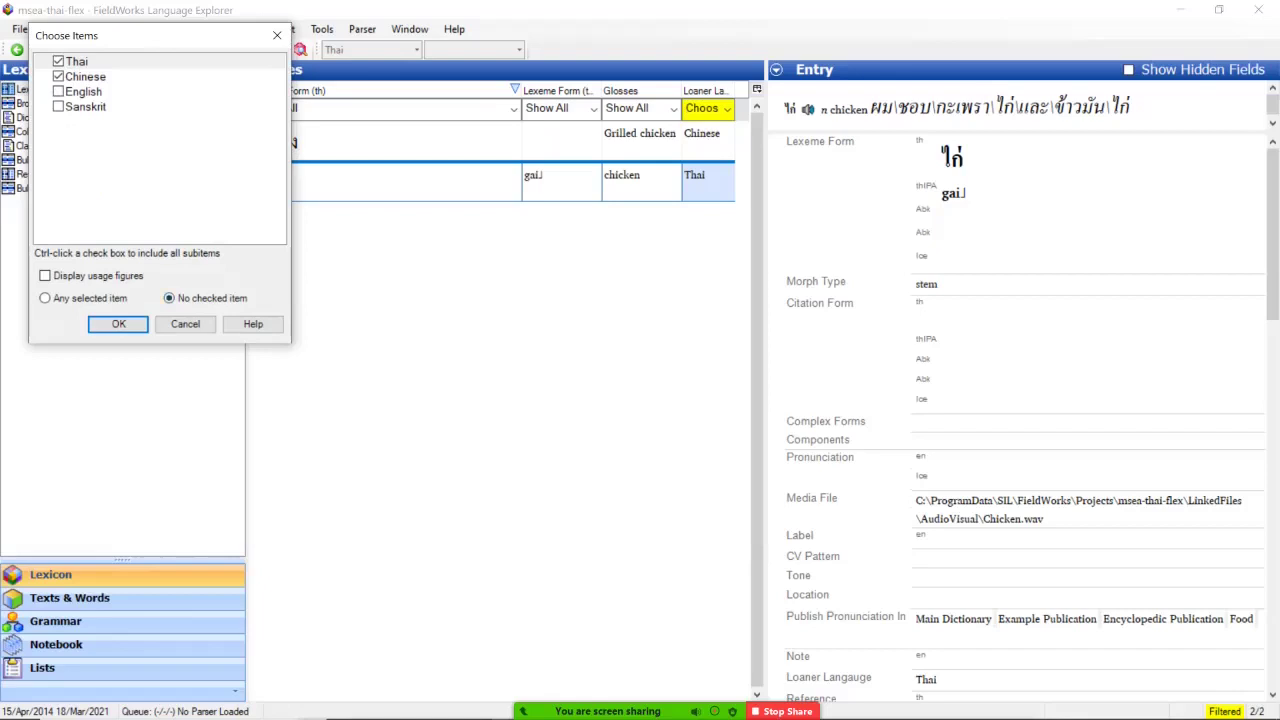
click(58, 91)
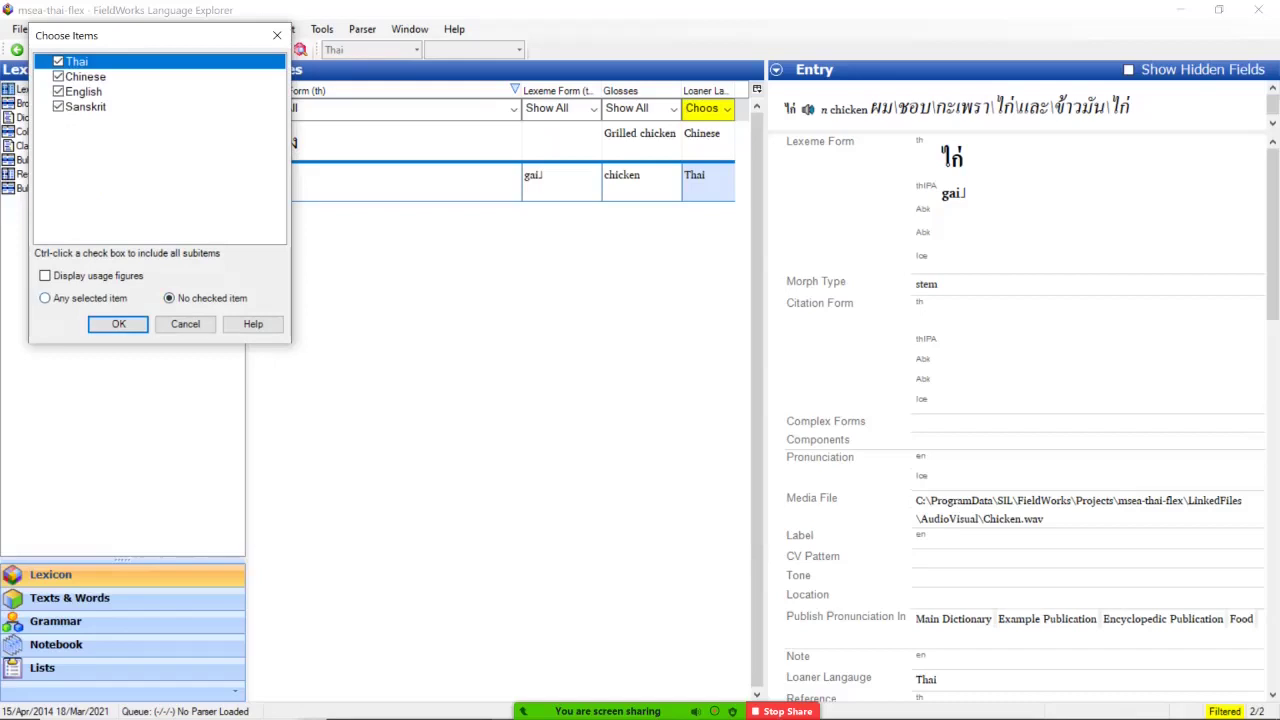
click(118, 323)
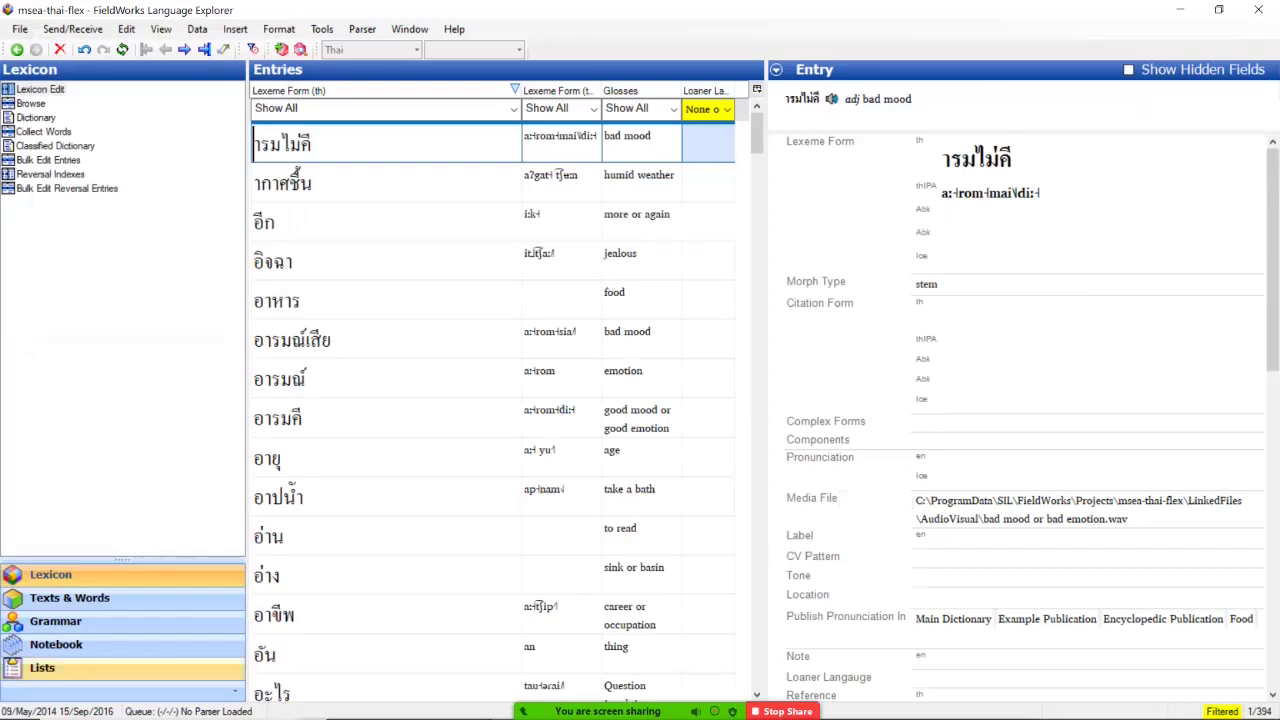
Return to the Loaner Languages list and look up the command for deleting a custom list without running it
click(42, 667)
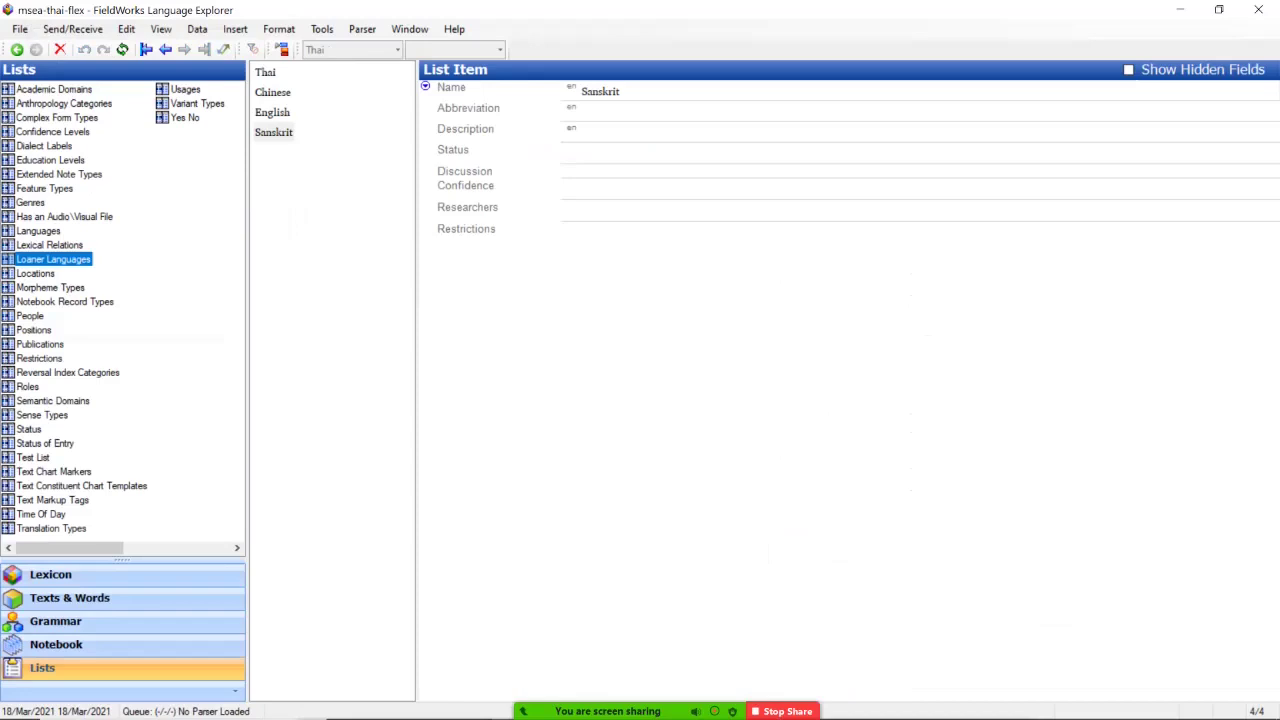
click(126, 29)
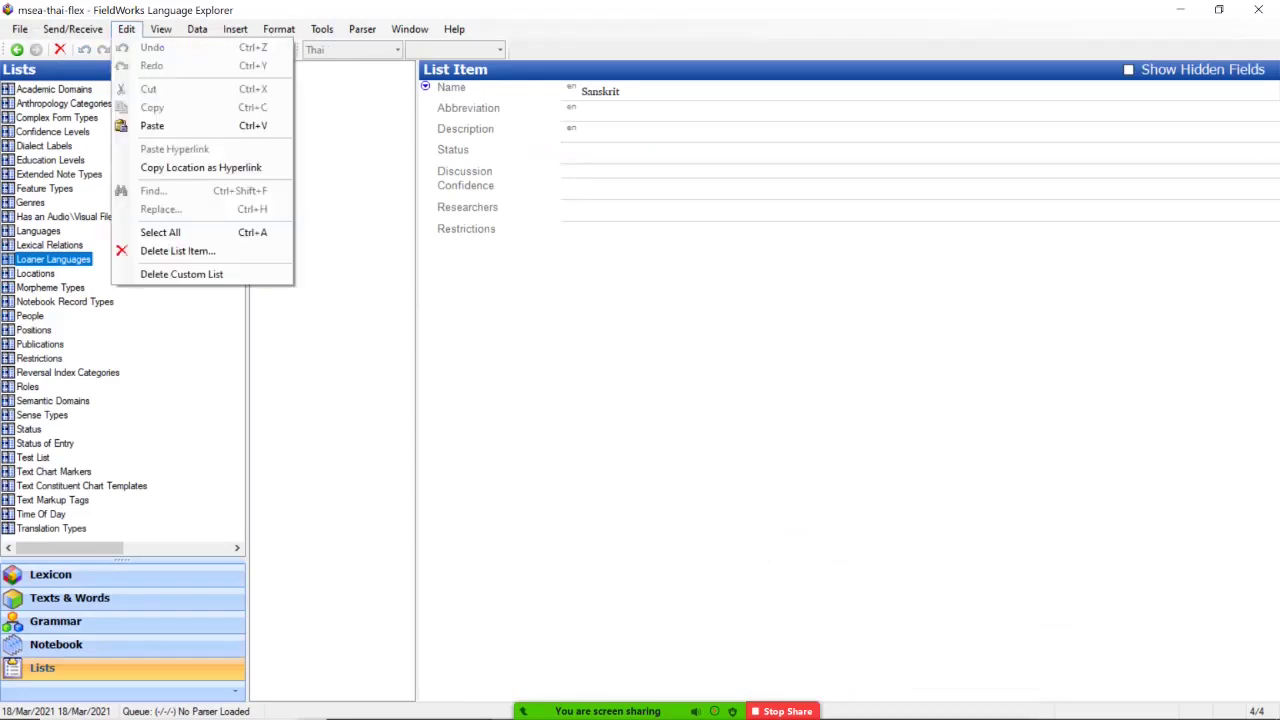
key(Escape)
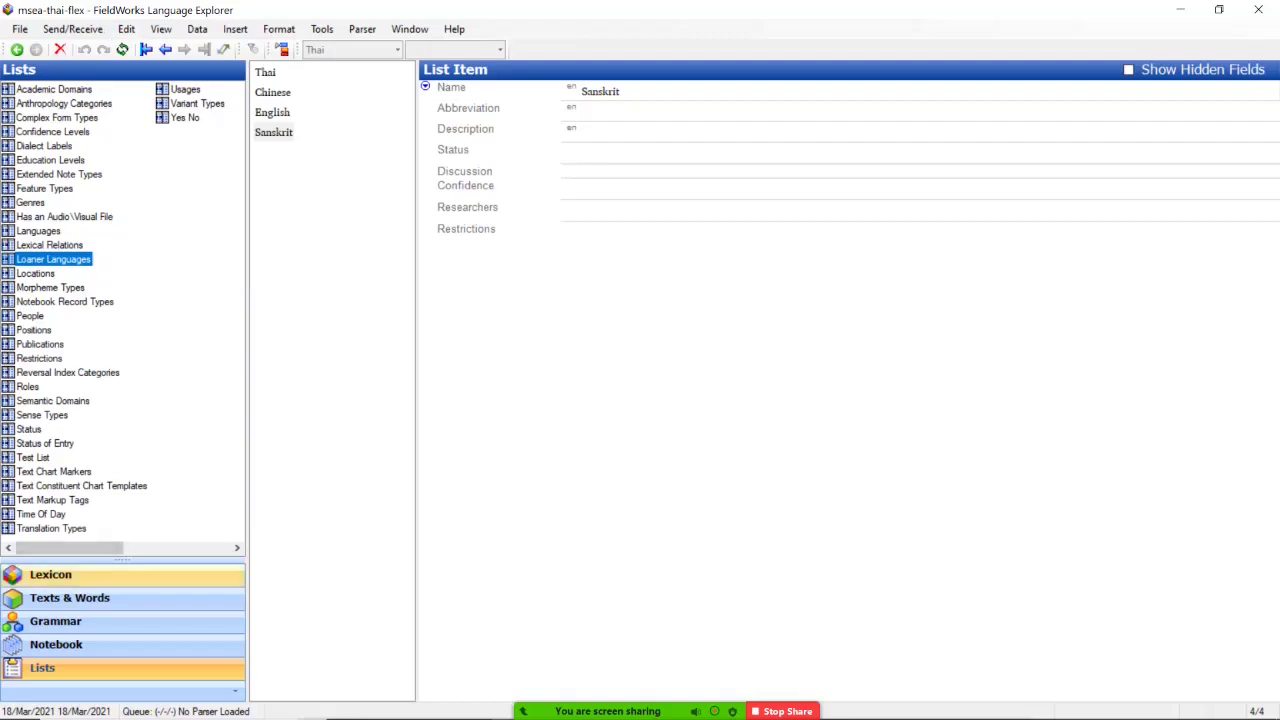
Back in the Lexicon area, accept the custom field warning and correct the "Loaner Langauge" custom field's name to "Loaner Language"
click(50, 574)
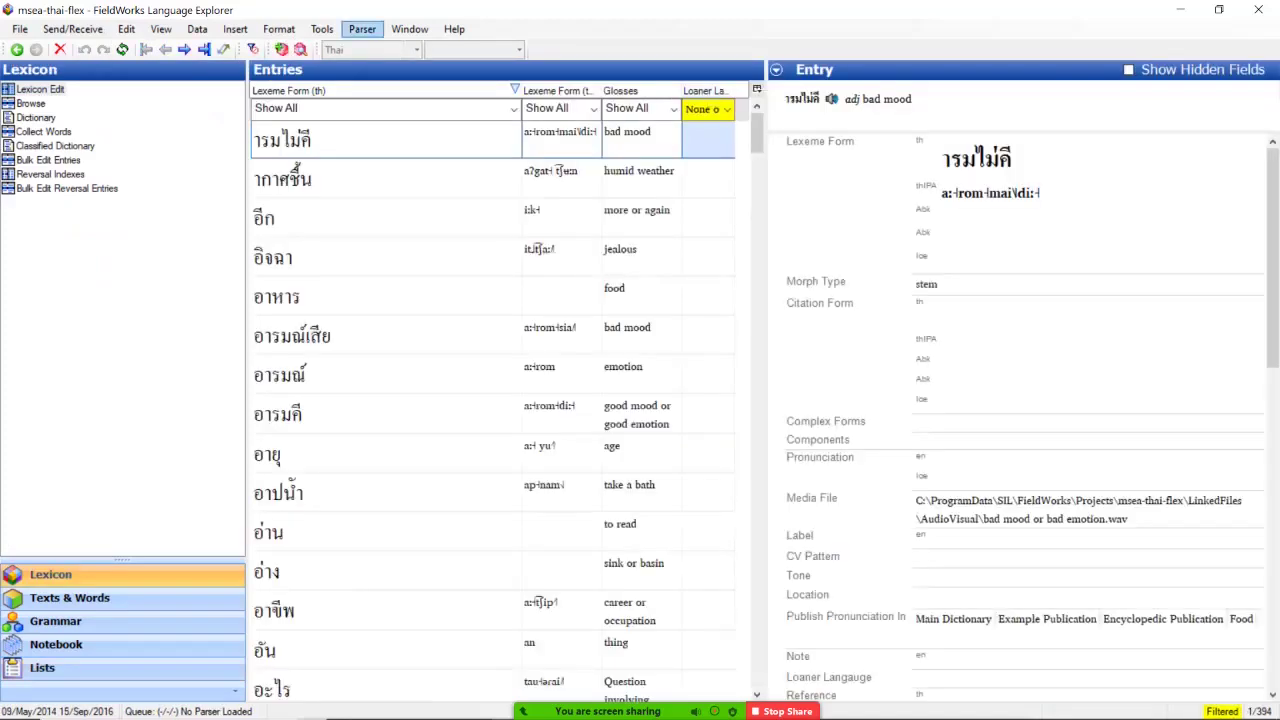
click(322, 29)
mouse_move(355, 47)
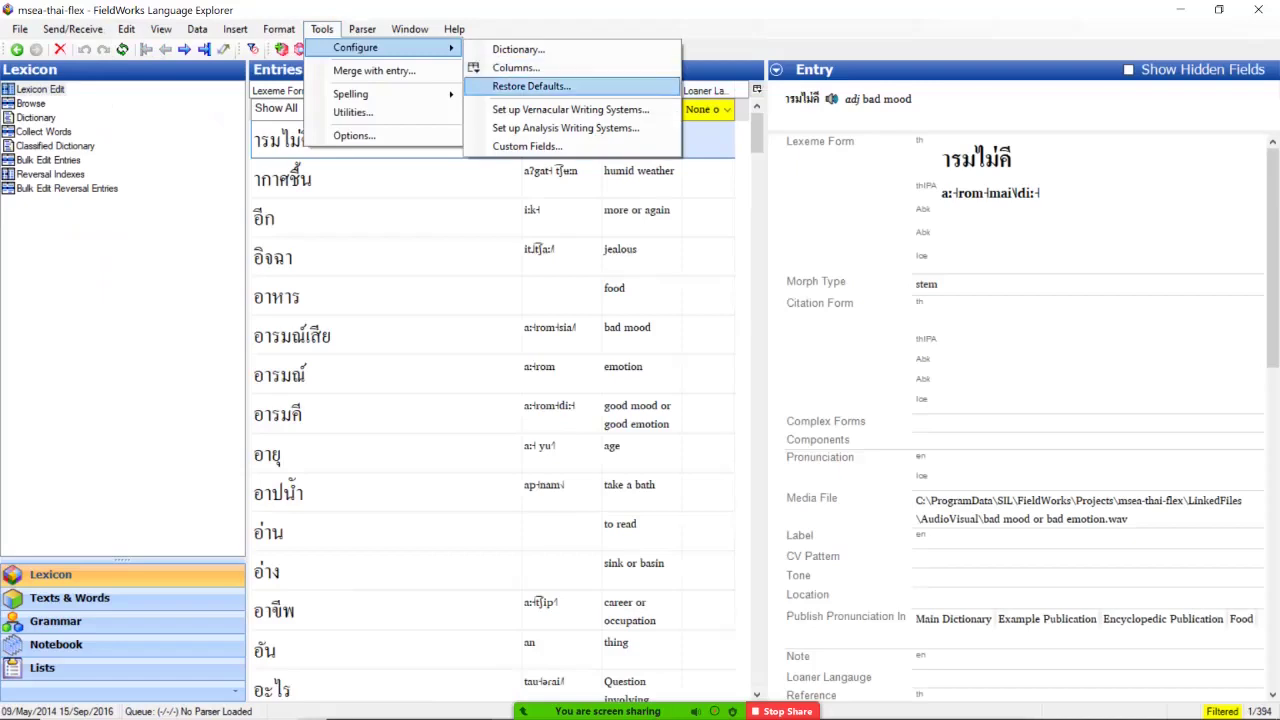
click(529, 146)
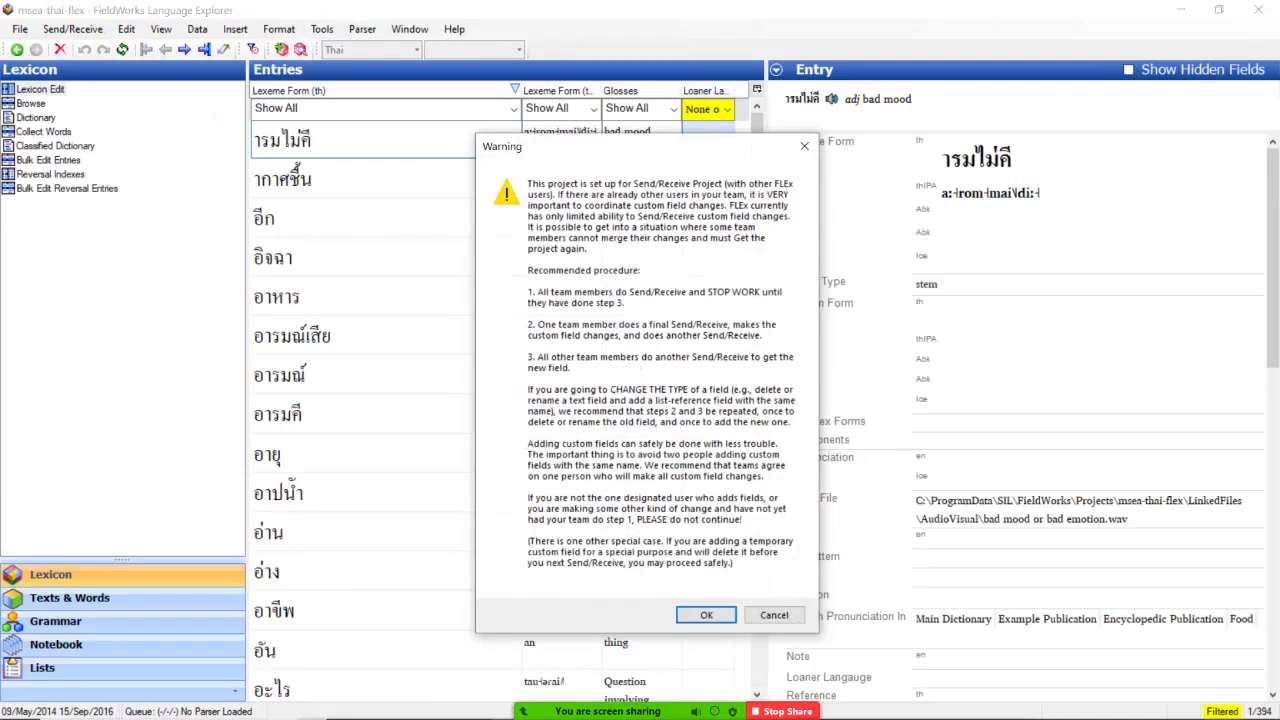
click(706, 615)
click(445, 286)
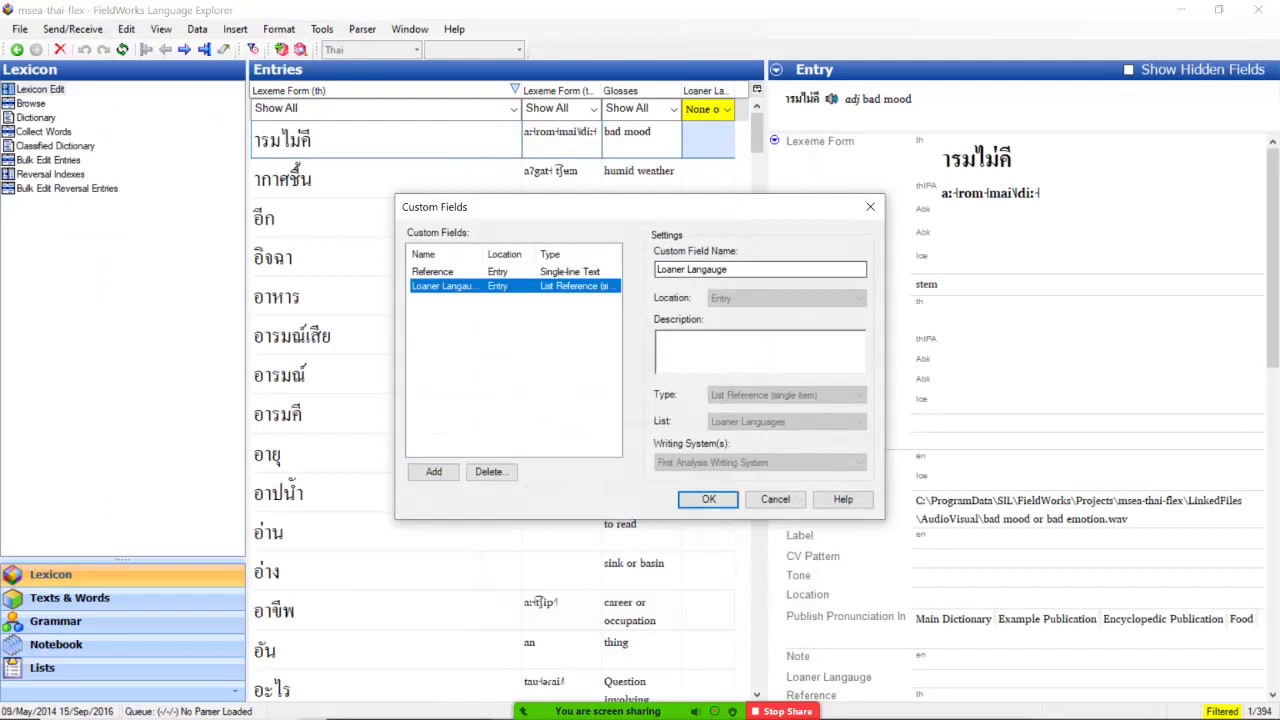
click(691, 269)
key(BackSpace)
text(a)
click(708, 499)
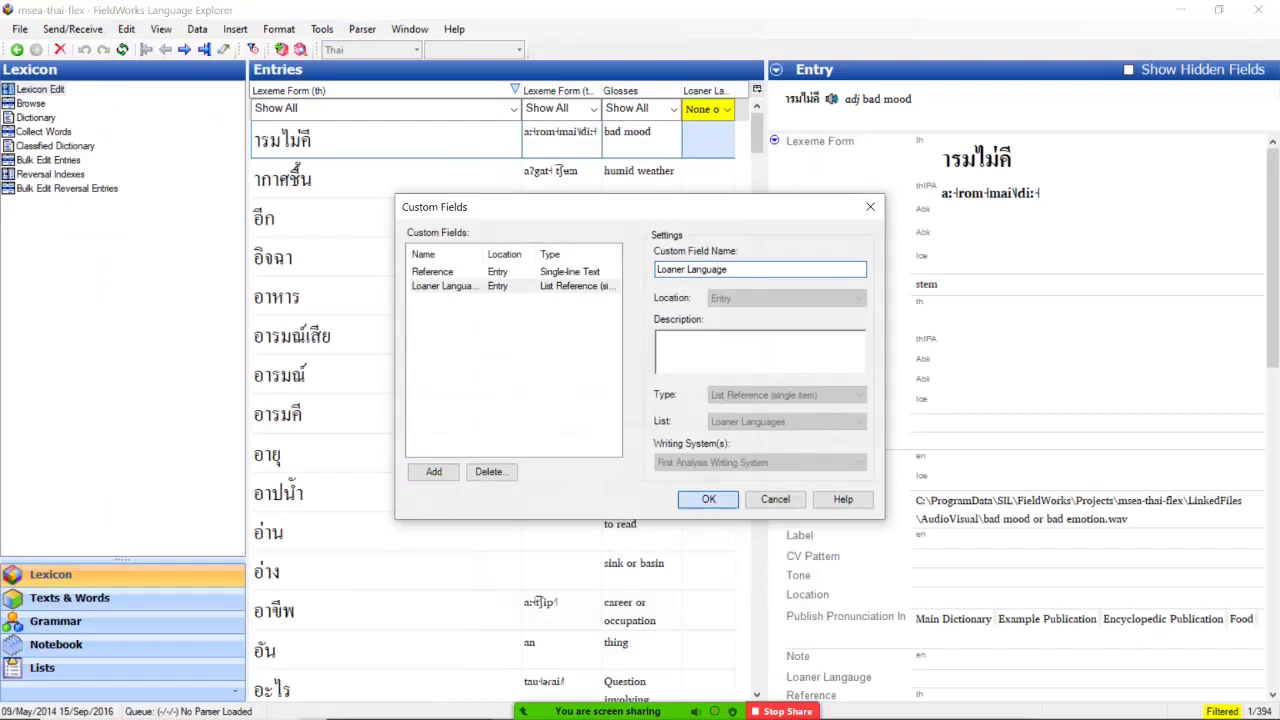